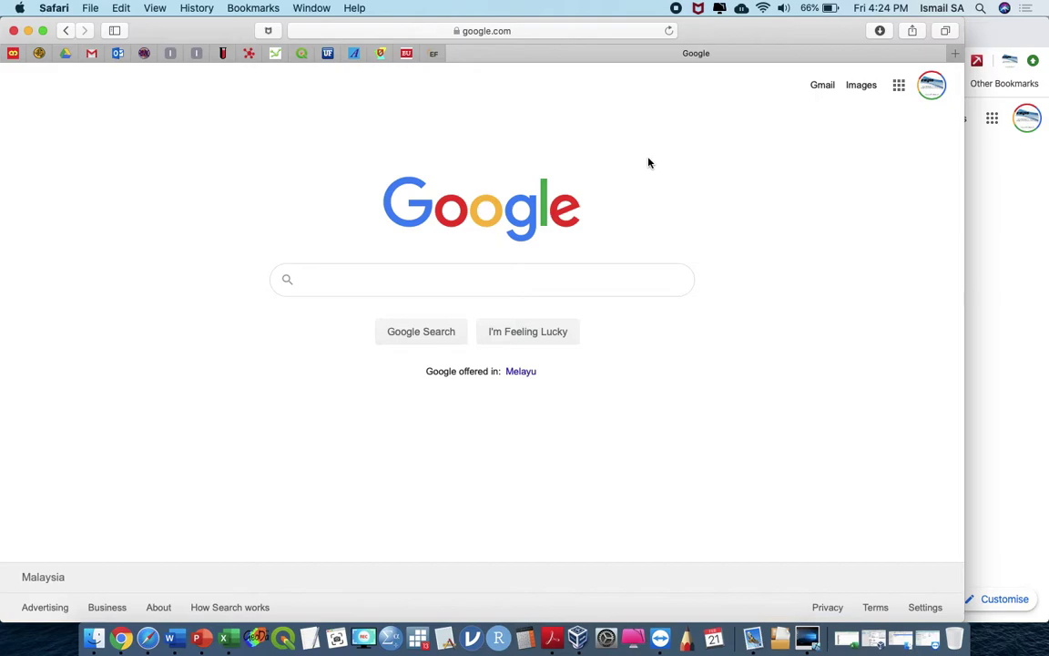
Go to Google Drive and open the 000 DKP Academic folder in My Drive
click(897, 87)
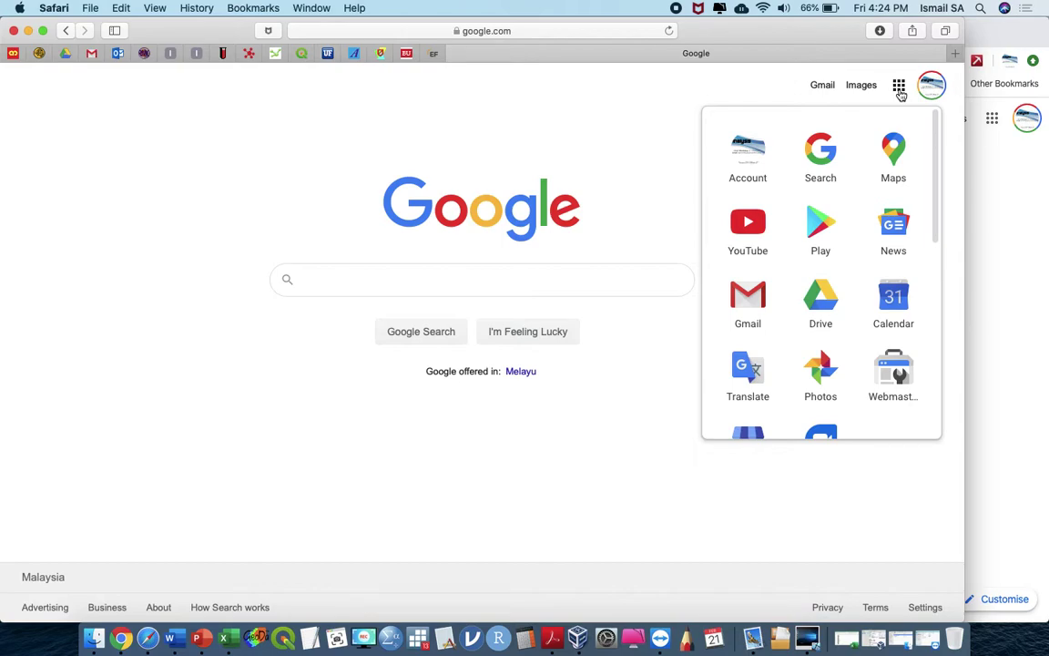
click(825, 290)
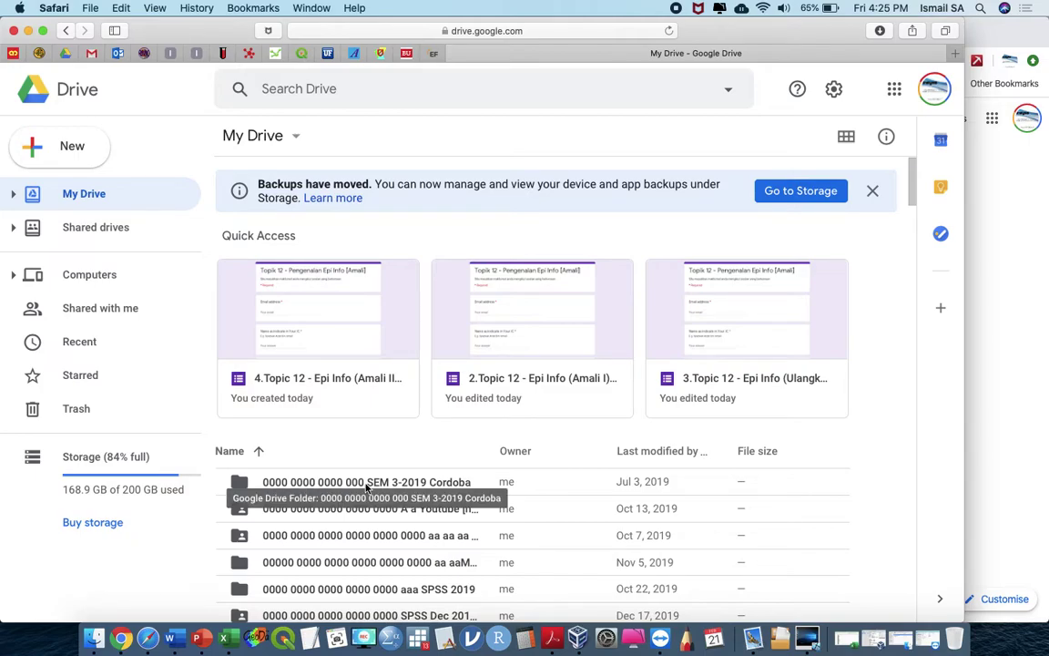
scroll(367, 489, down, 5)
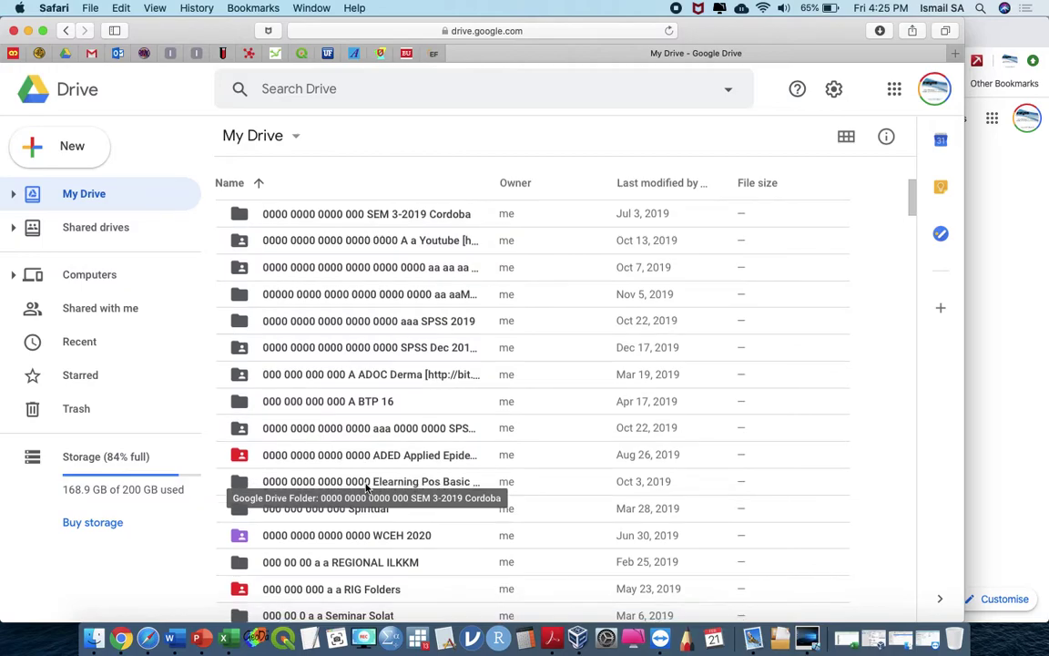
scroll(367, 489, down, 6)
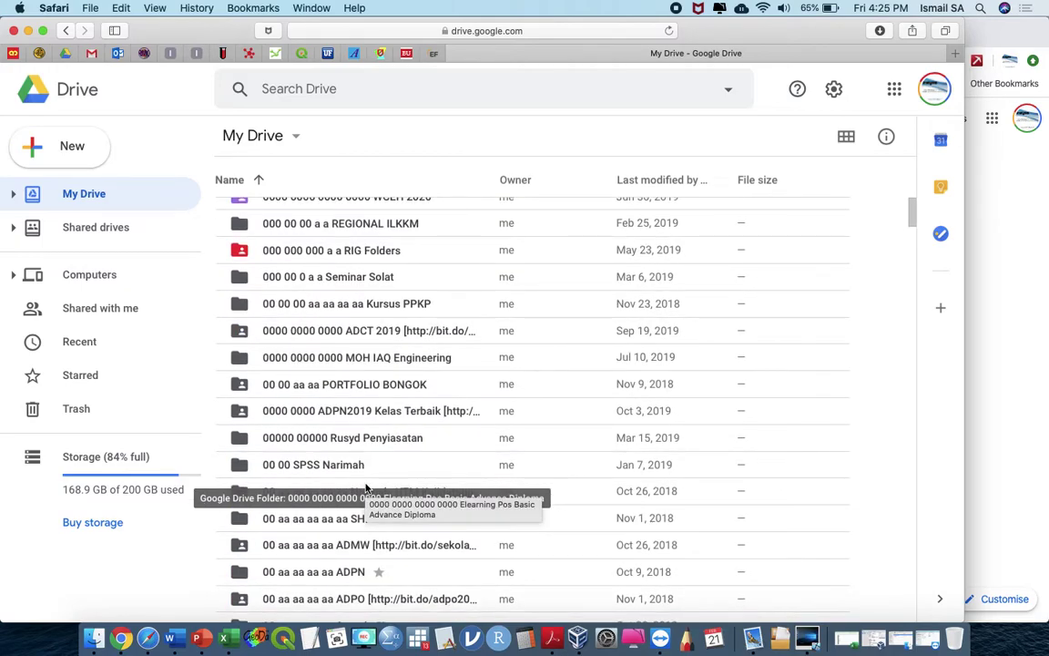
scroll(367, 489, down, 6)
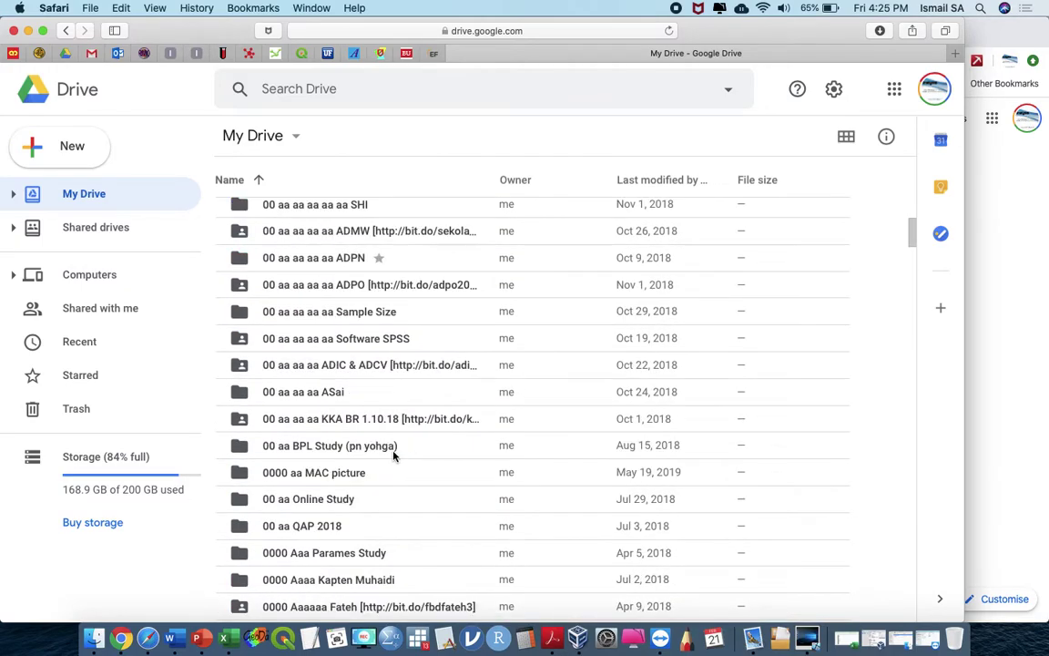
scroll(394, 455, down, 5)
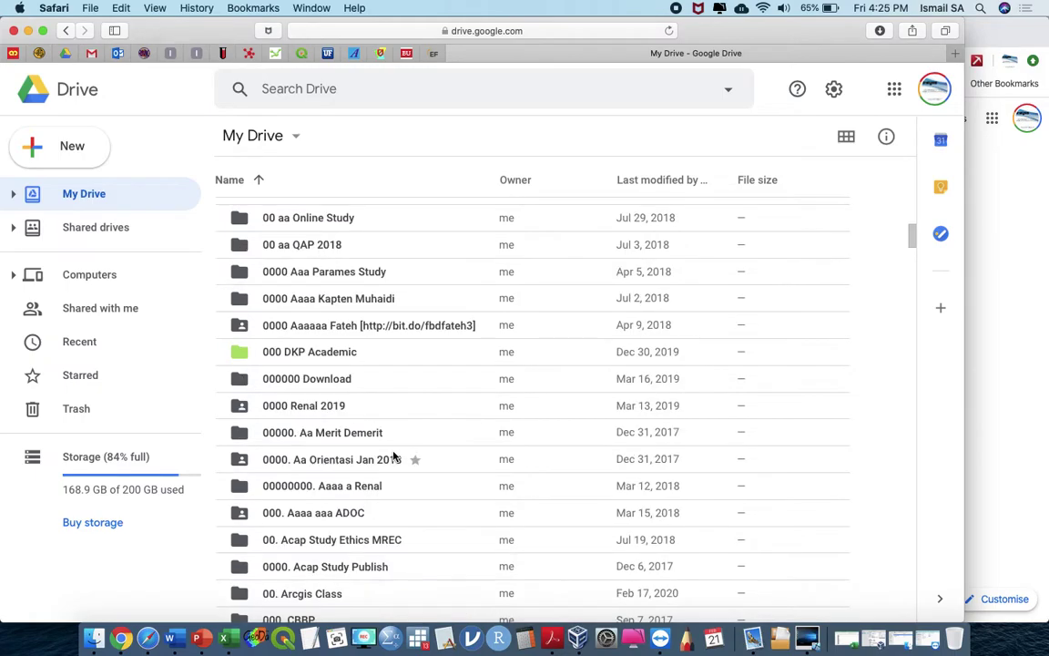
double_click(378, 357)
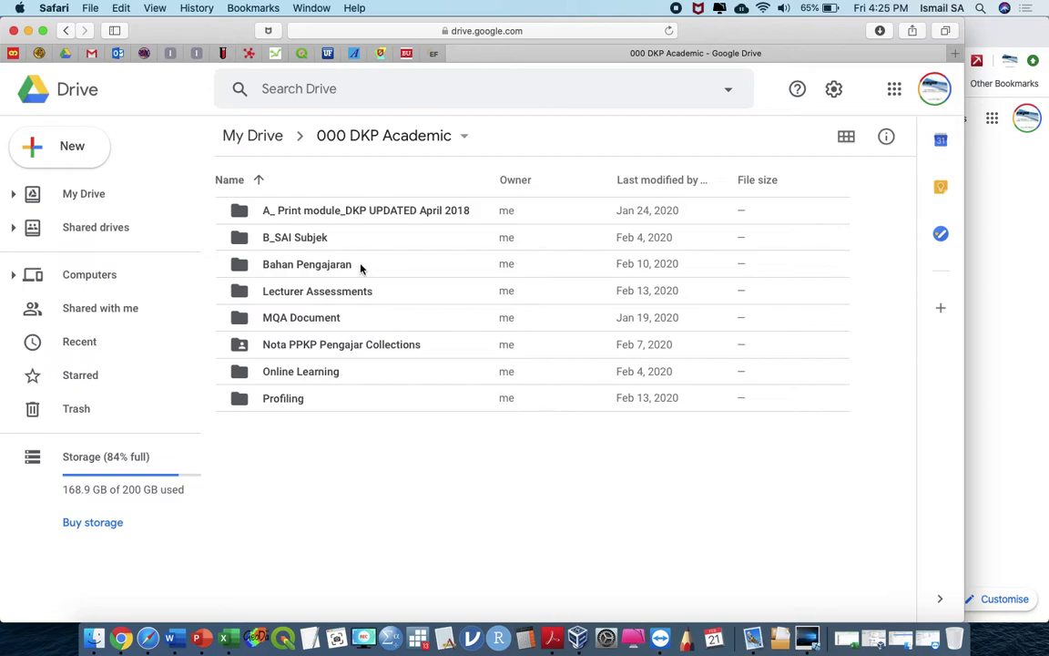
Open the Epi Info Amali (Student) folder inside Bahan Pengajaran
click(360, 267)
double_click(361, 265)
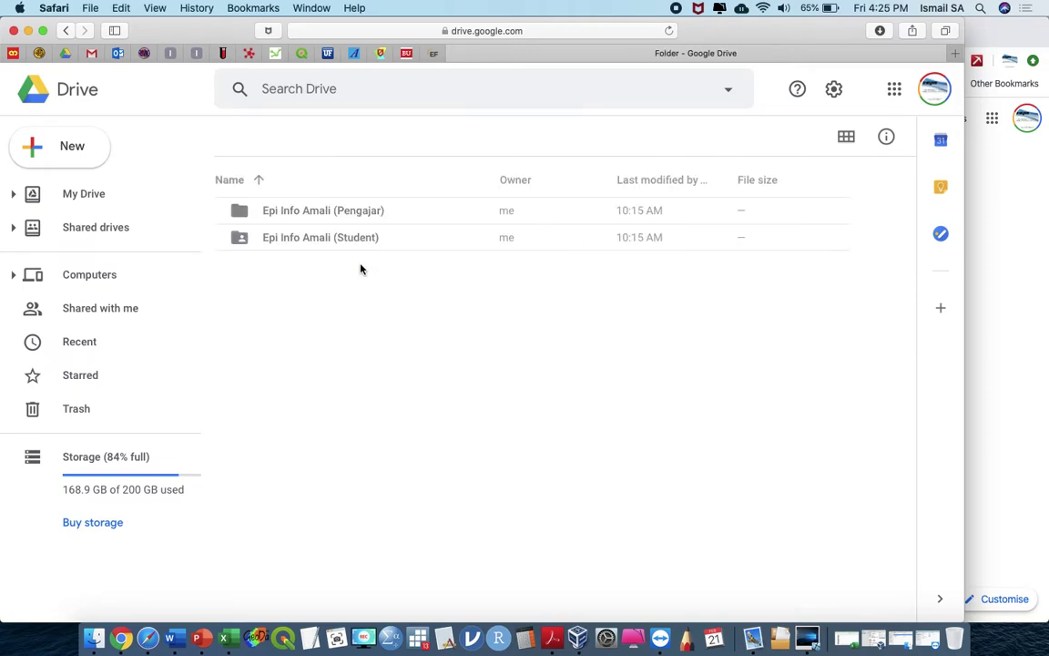
click(80, 157)
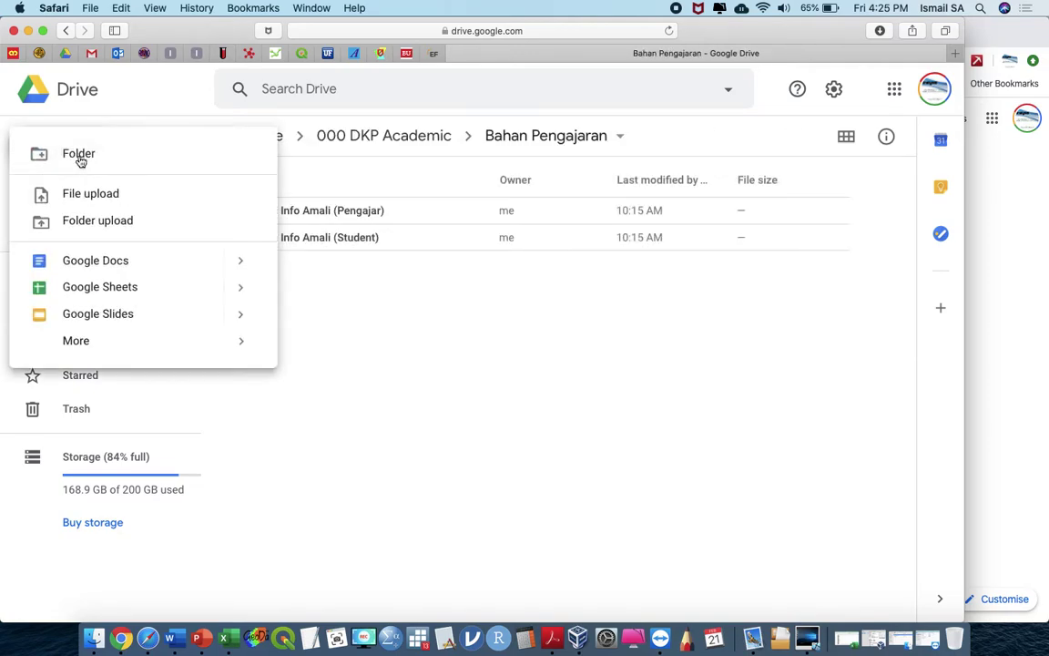
double_click(332, 236)
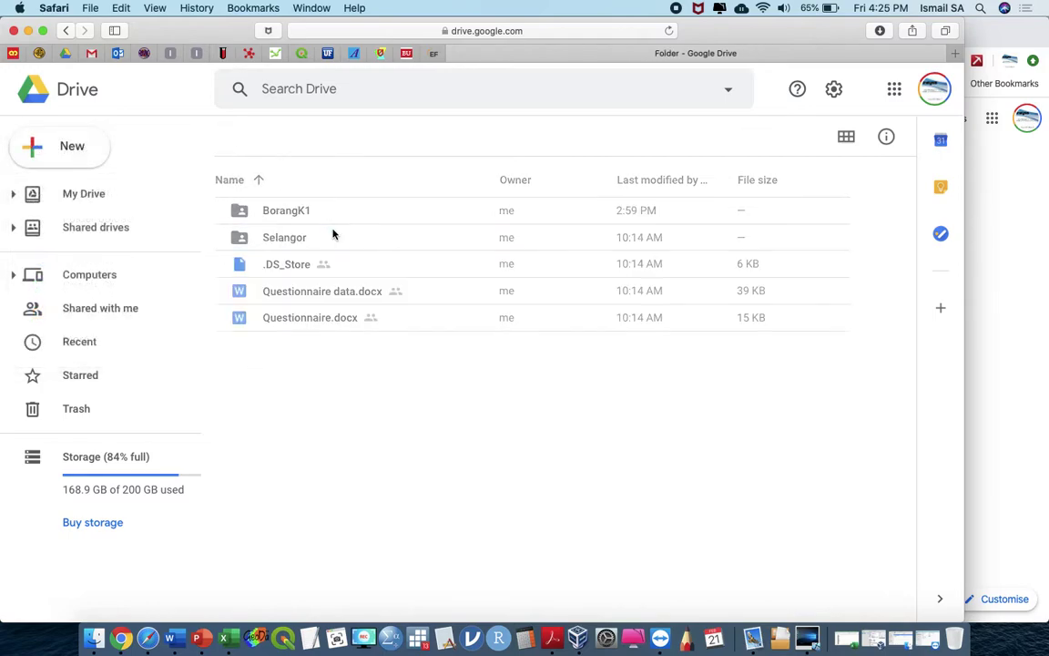
Create a new folder named Google Drive Online Questionnaire in Epi Info Amali (Student)
click(91, 151)
click(80, 154)
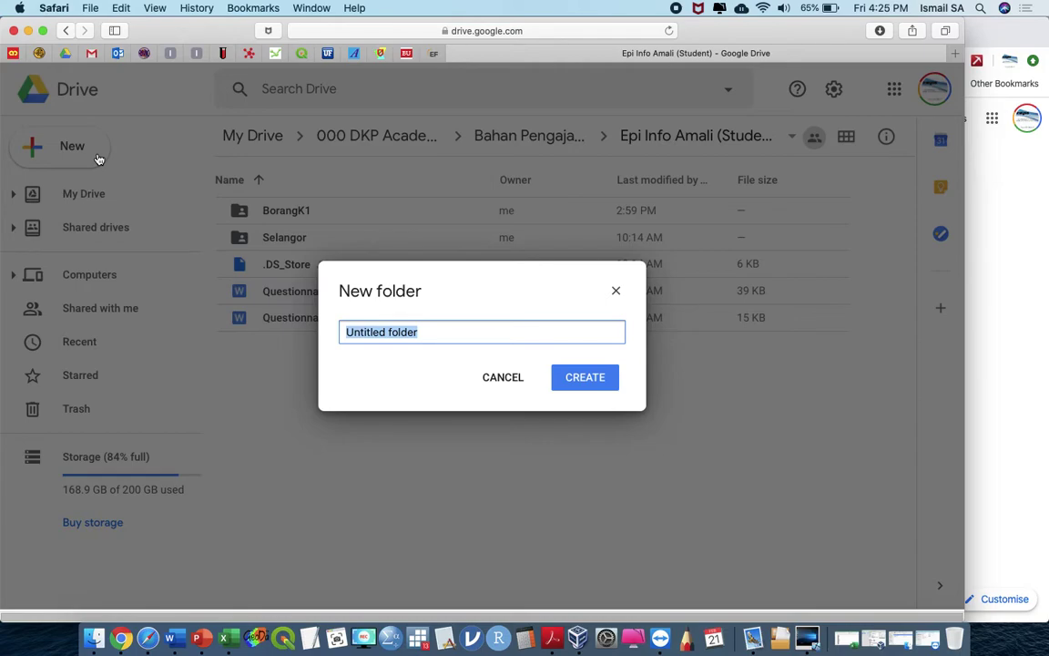
text(Goo)
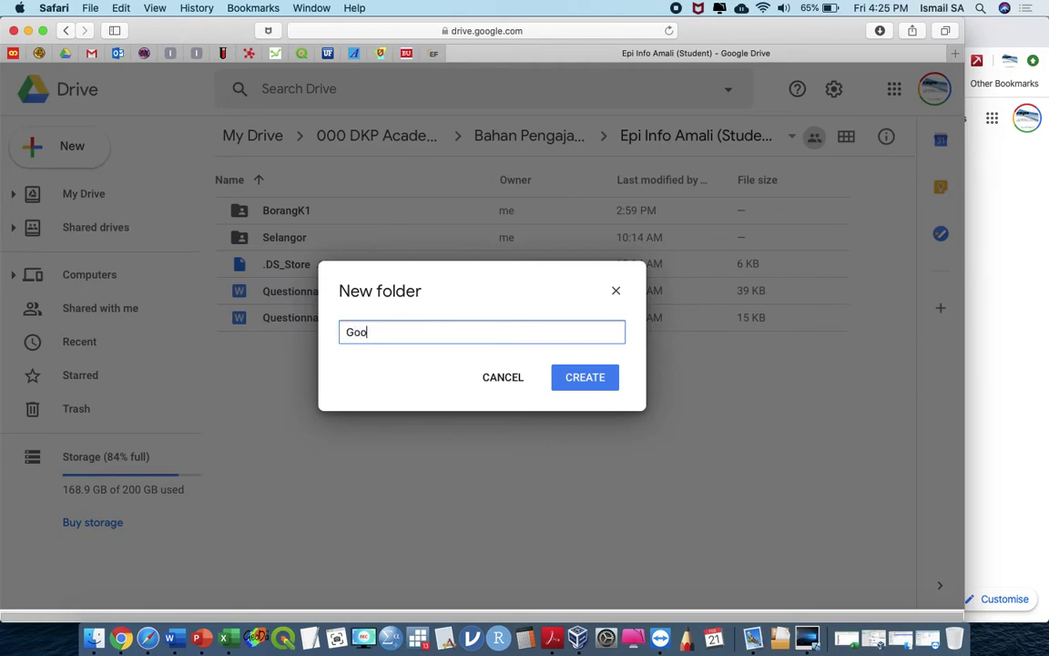
text(gle Drive Online Questionnaire)
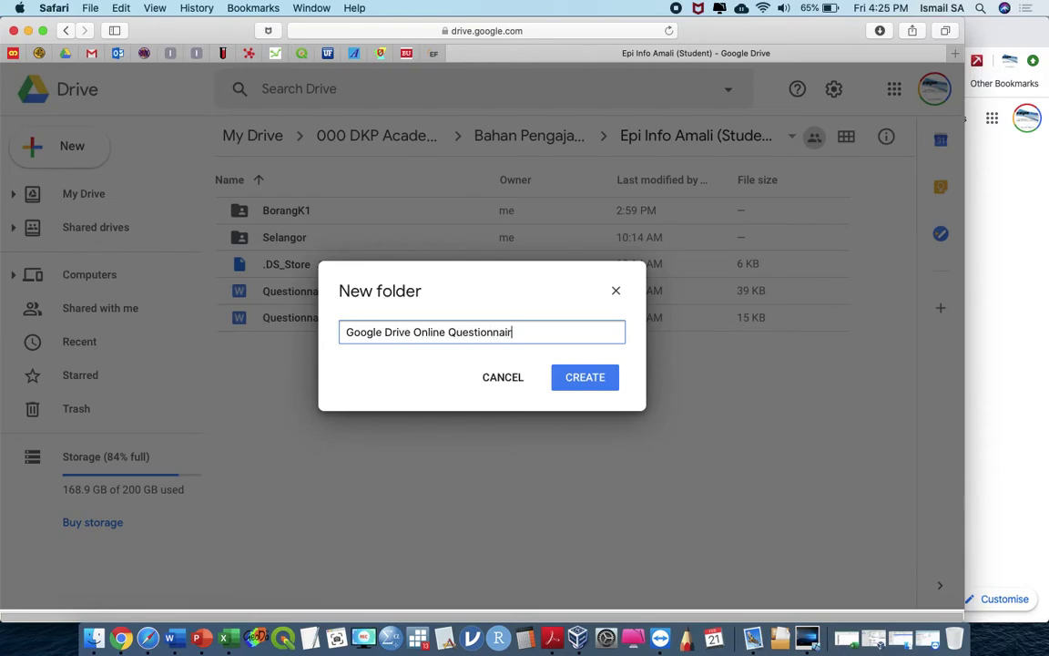
key(Return)
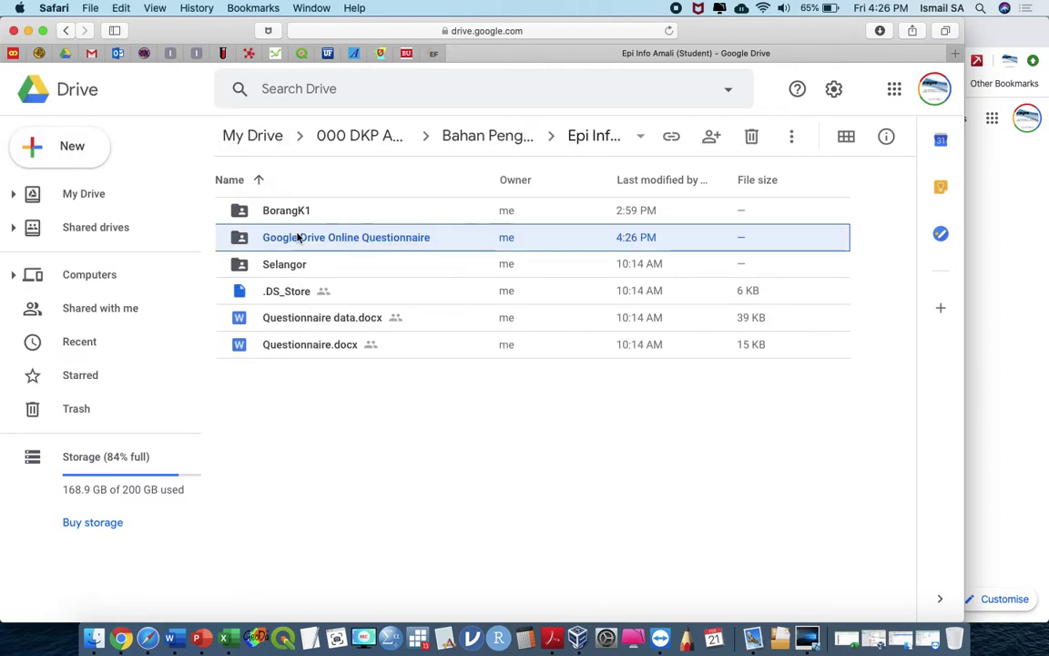
Rename the Google Drive Online Questionnaire folder as 1.Google Drive Online Questionnaire
right_click(298, 238)
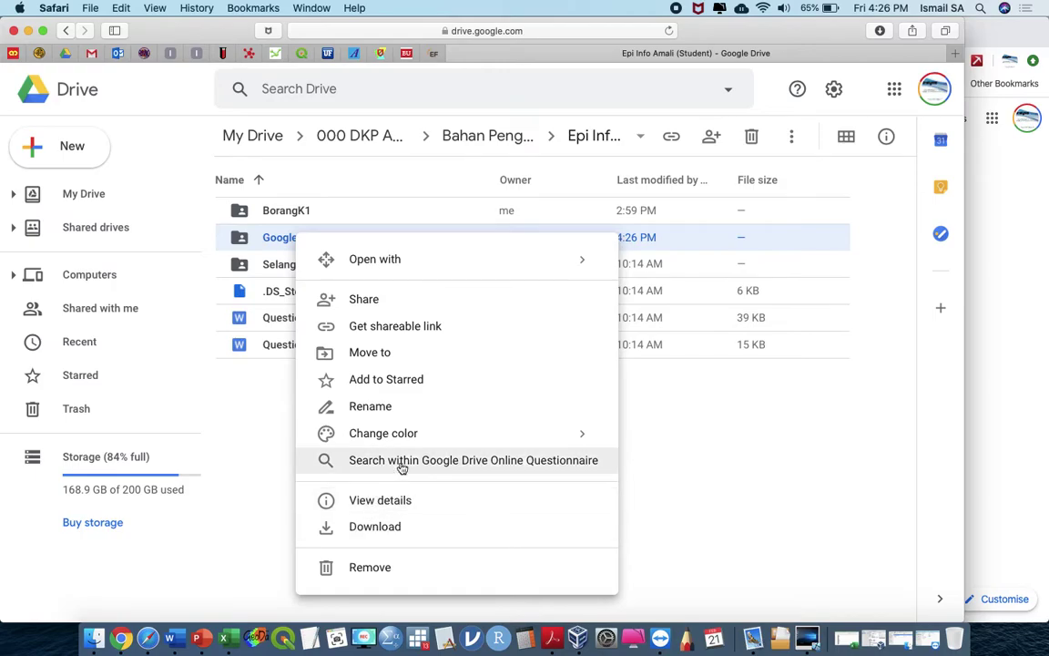
click(433, 408)
click(346, 333)
text(1.)
key(Return)
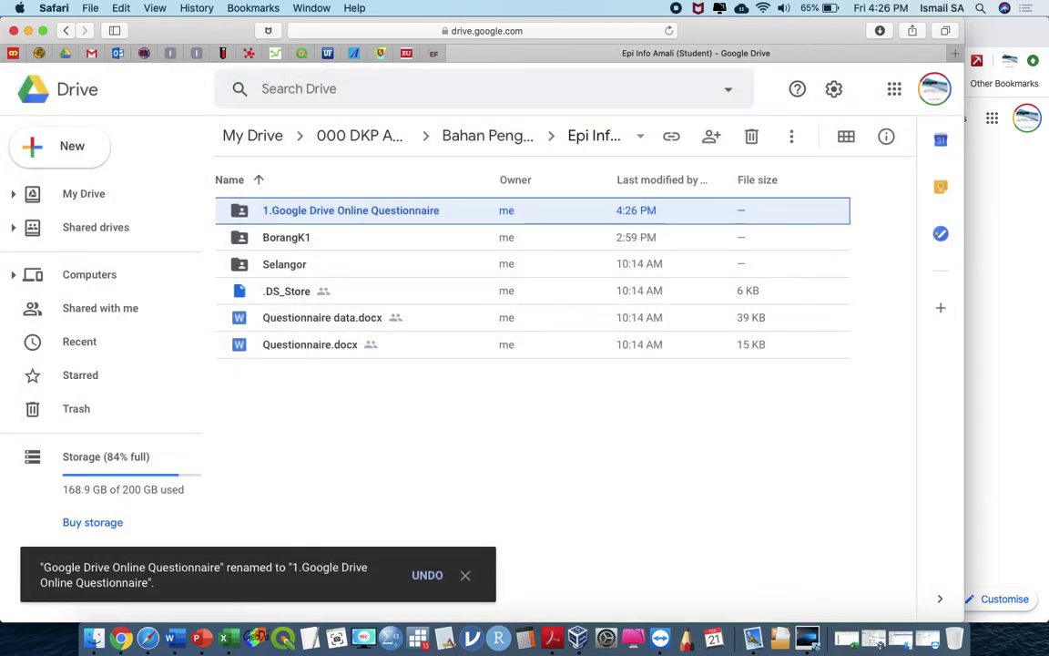
Create a blank Google Form inside the 1.Google Drive Online Questionnaire folder, accepting the shared folder's permissions
double_click(395, 222)
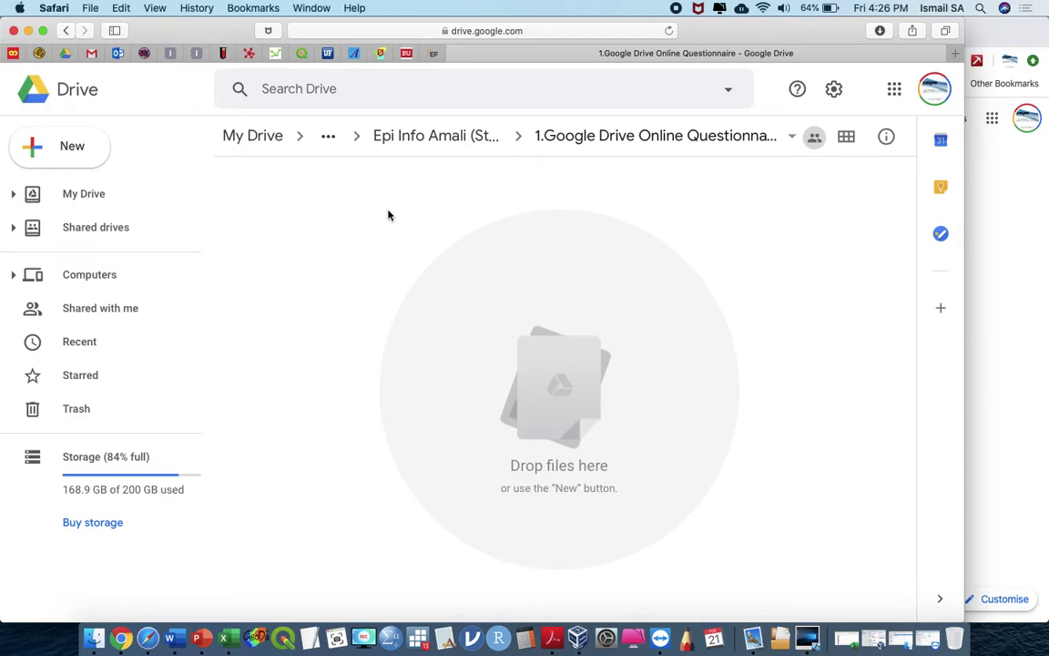
click(91, 143)
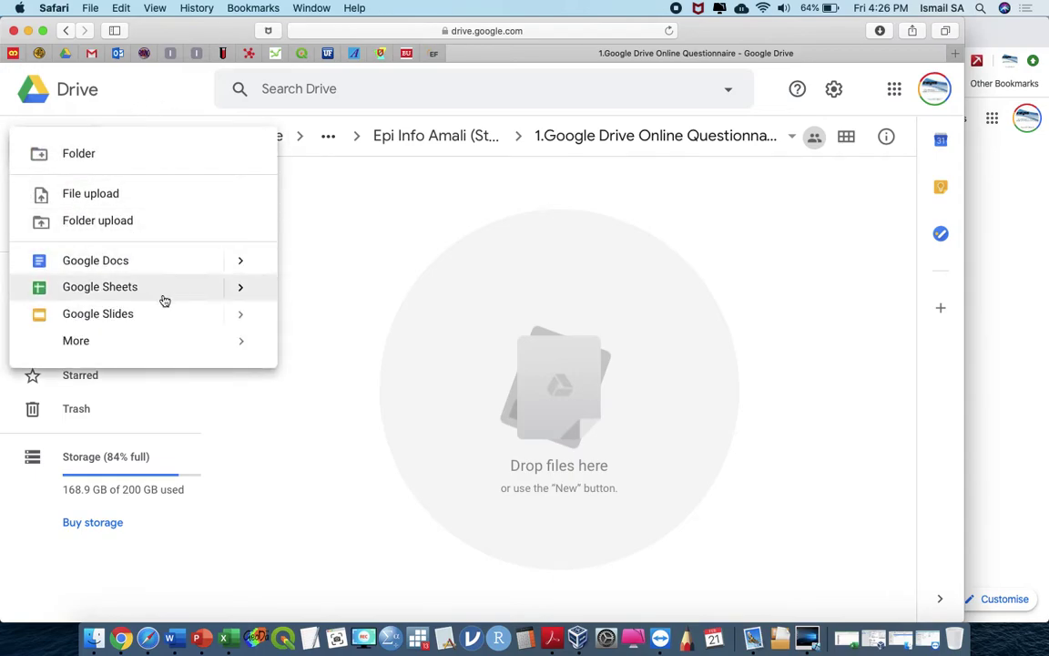
mouse_move(182, 337)
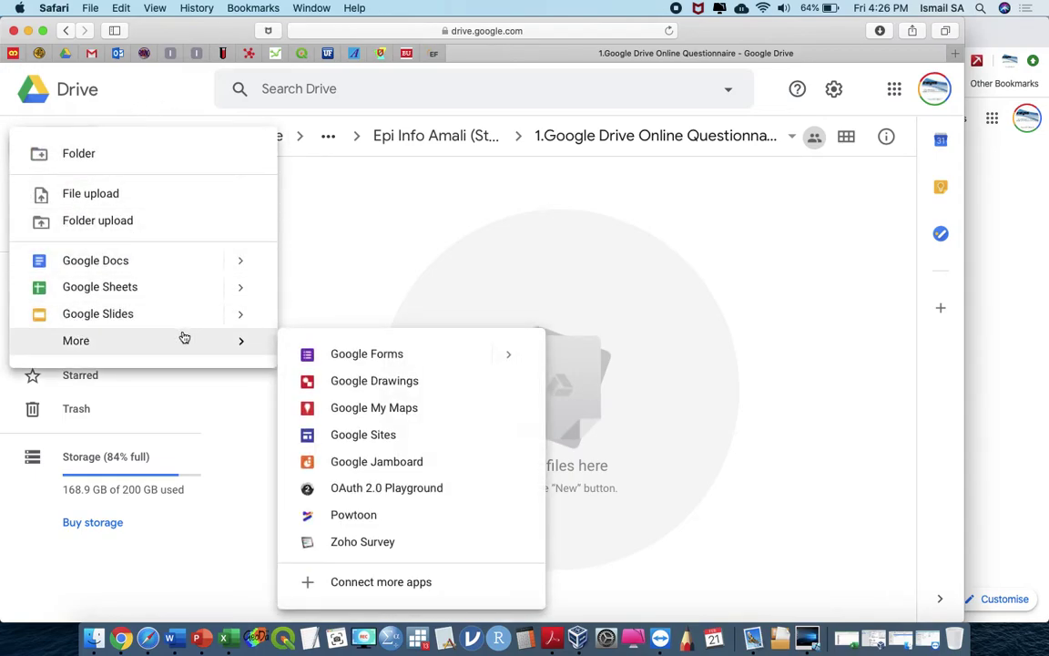
click(327, 356)
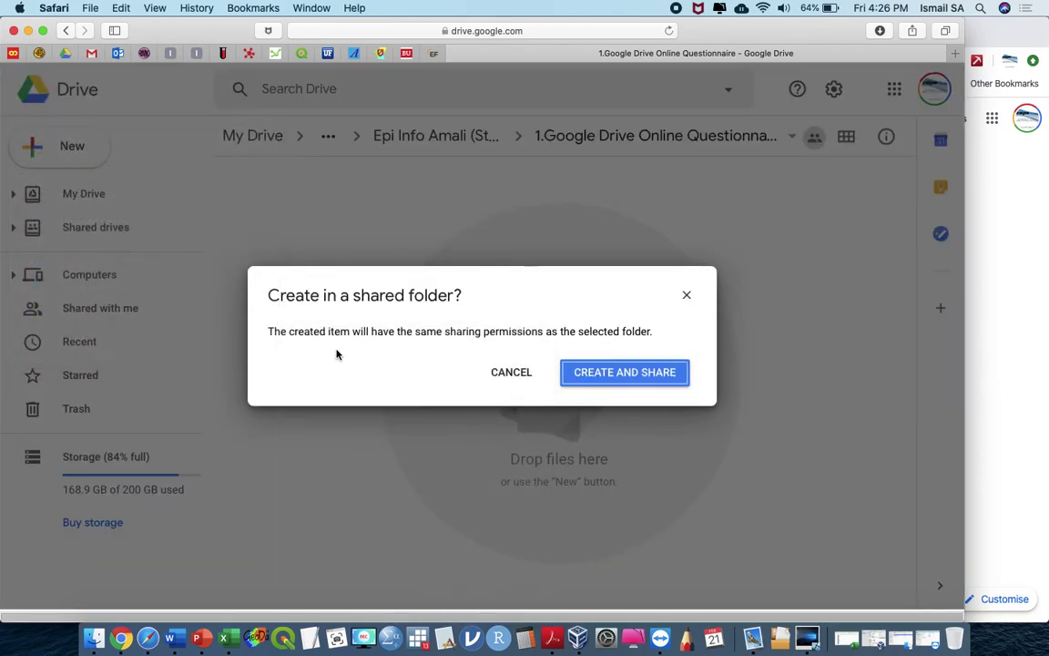
click(590, 376)
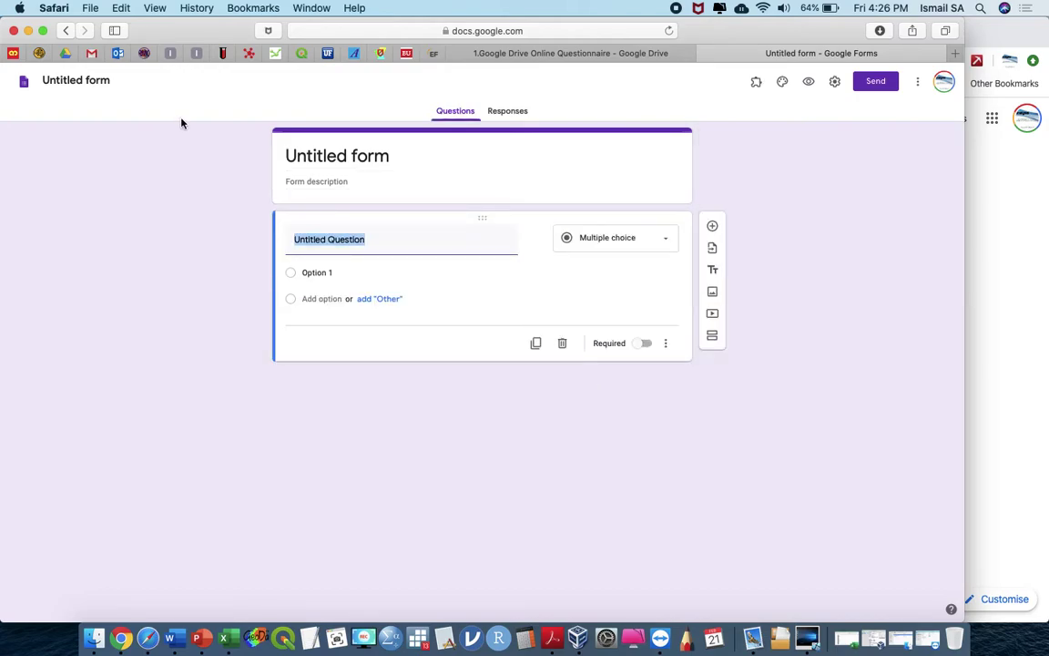
Name the form Borang Siasatan Penyakit Berjangkit and apply the same text as its heading
click(87, 82)
double_click(87, 82)
key(super+a)
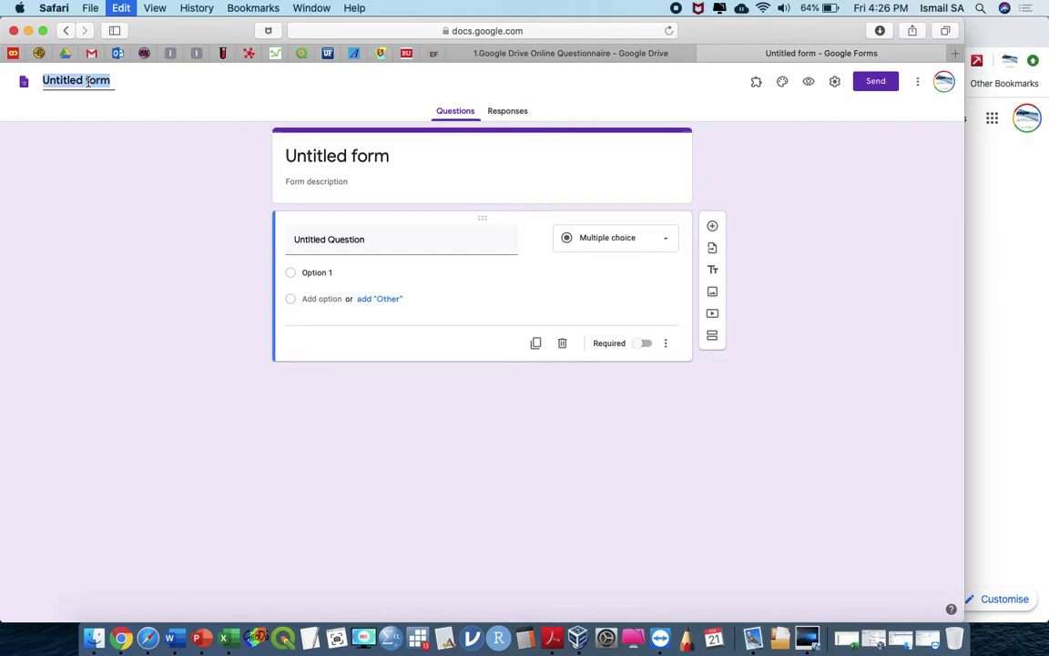
text(Borang)
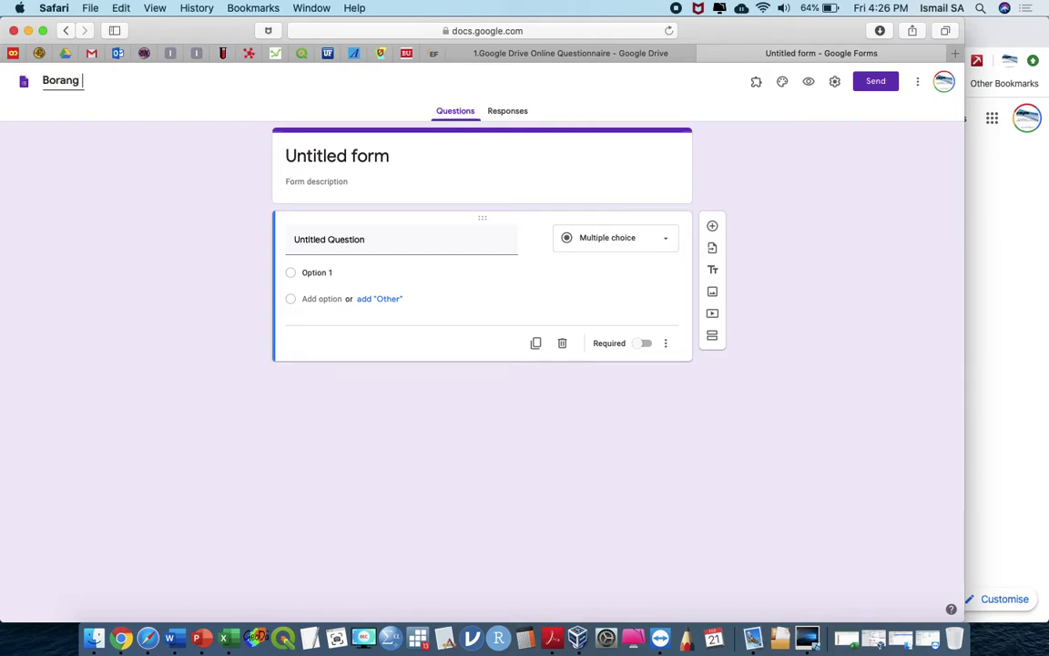
text( Siasatan Penyakit Berjangkit)
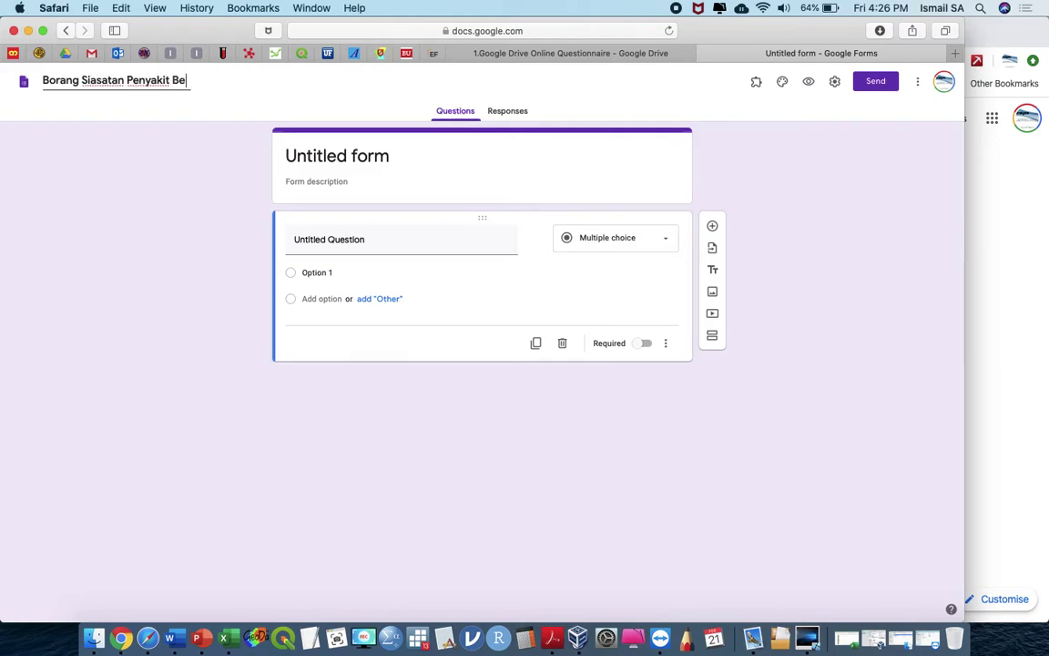
click(313, 157)
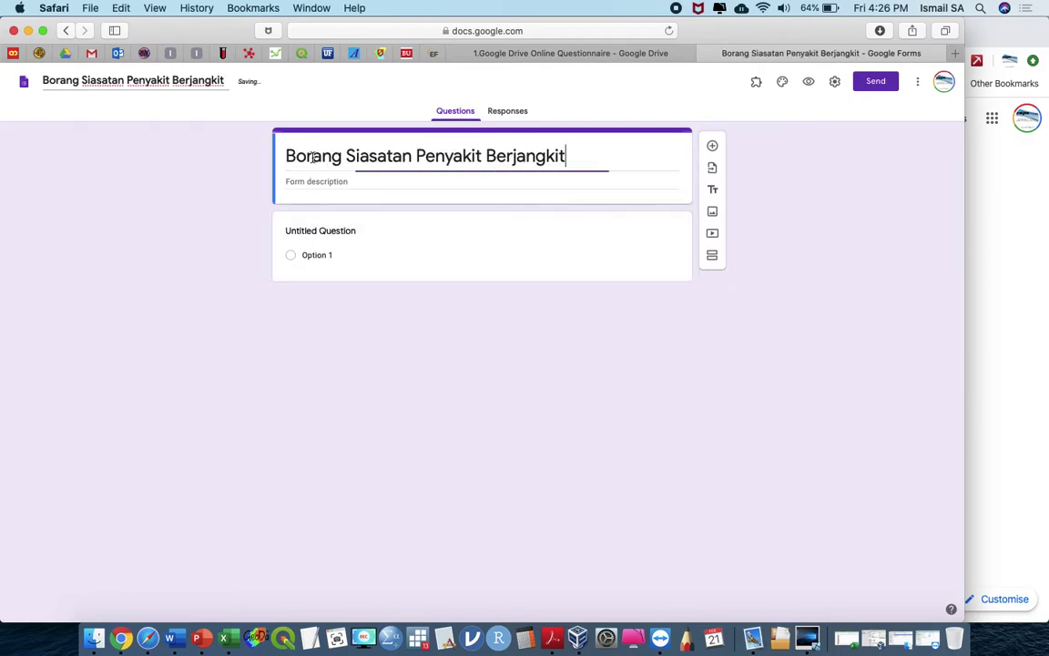
Change the untitled first question from multiple choice to the Date type
click(332, 232)
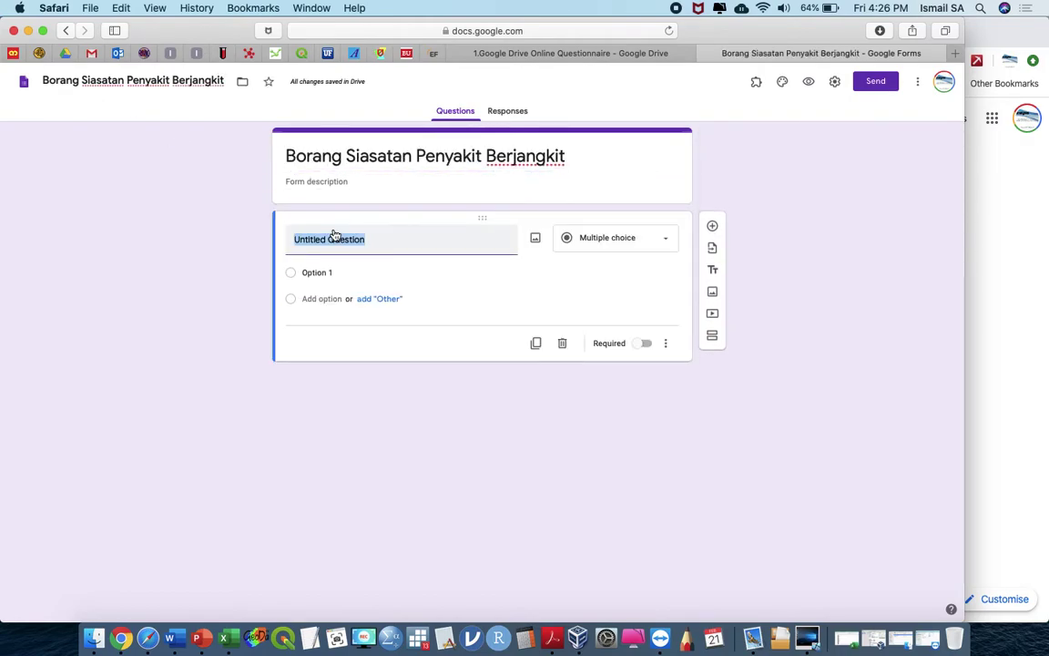
click(602, 237)
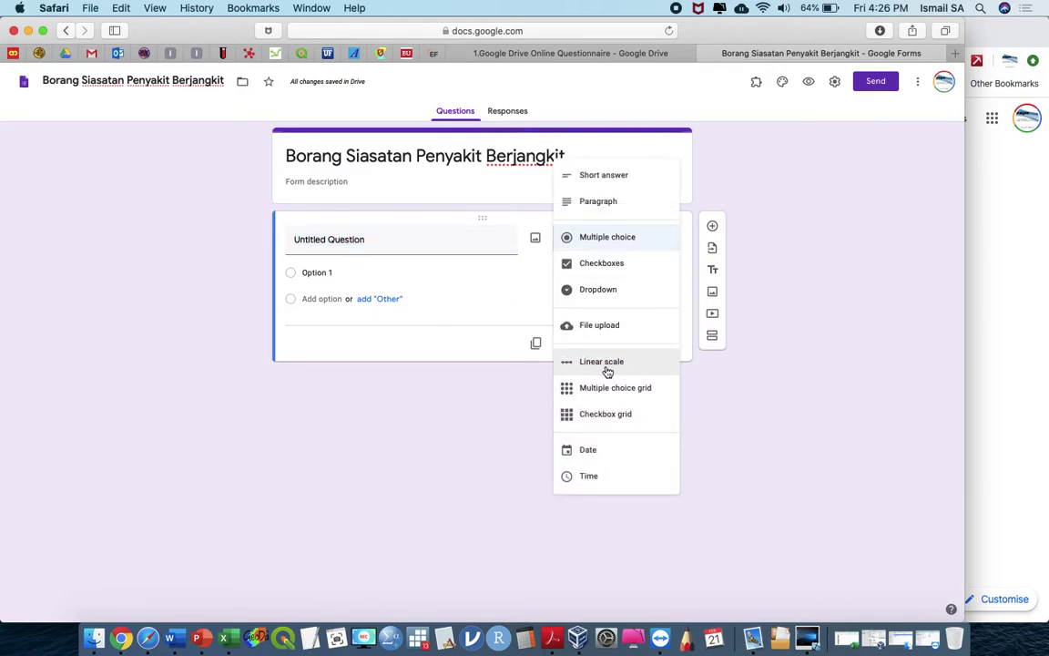
click(582, 240)
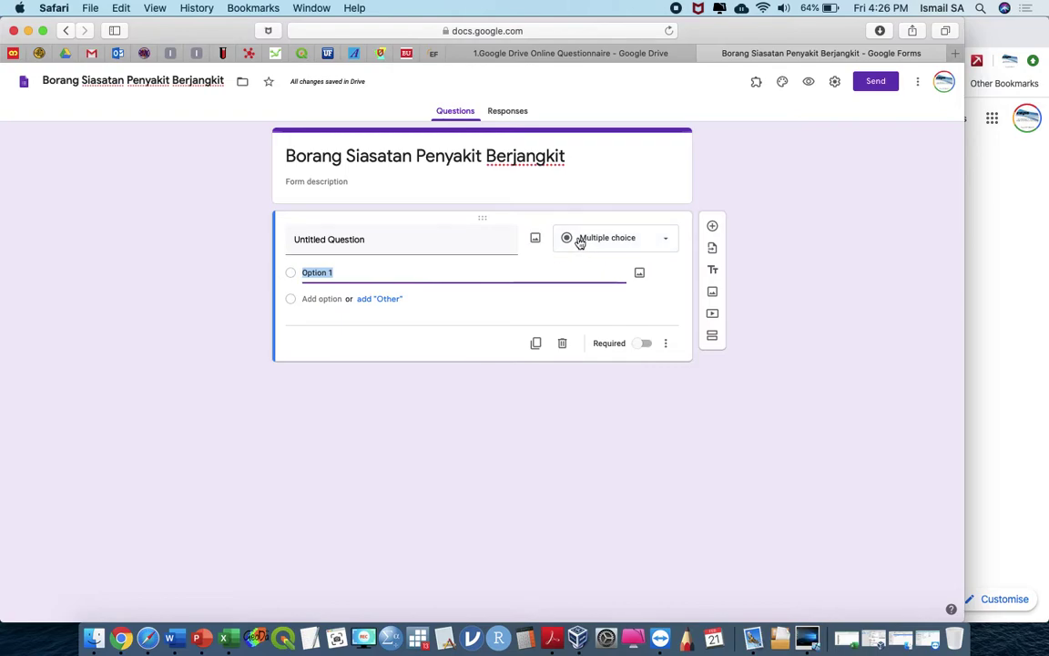
click(591, 240)
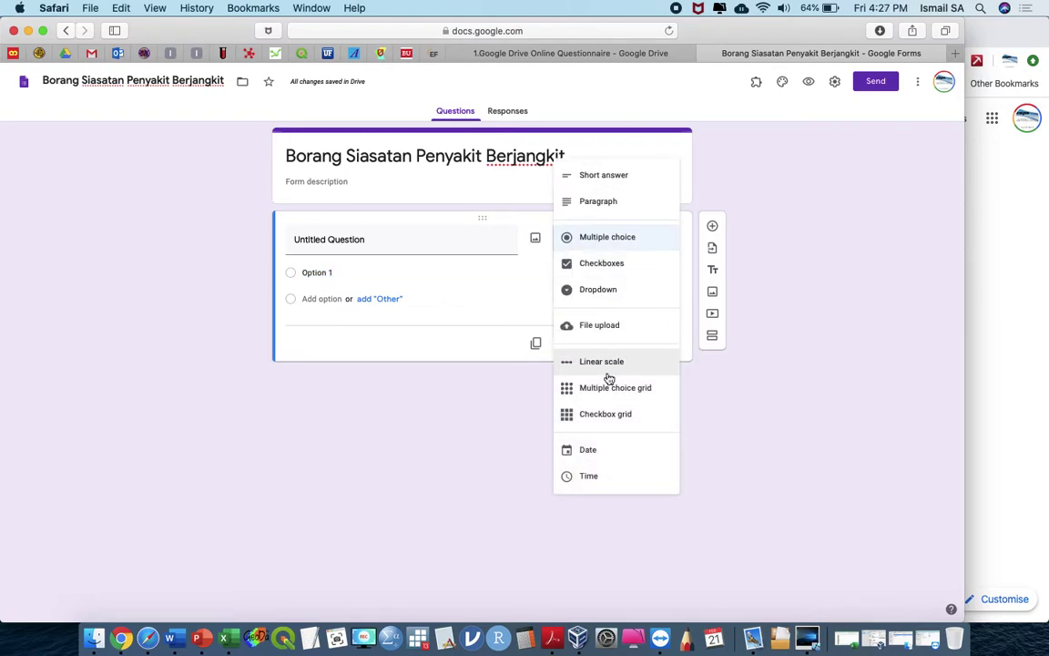
click(594, 449)
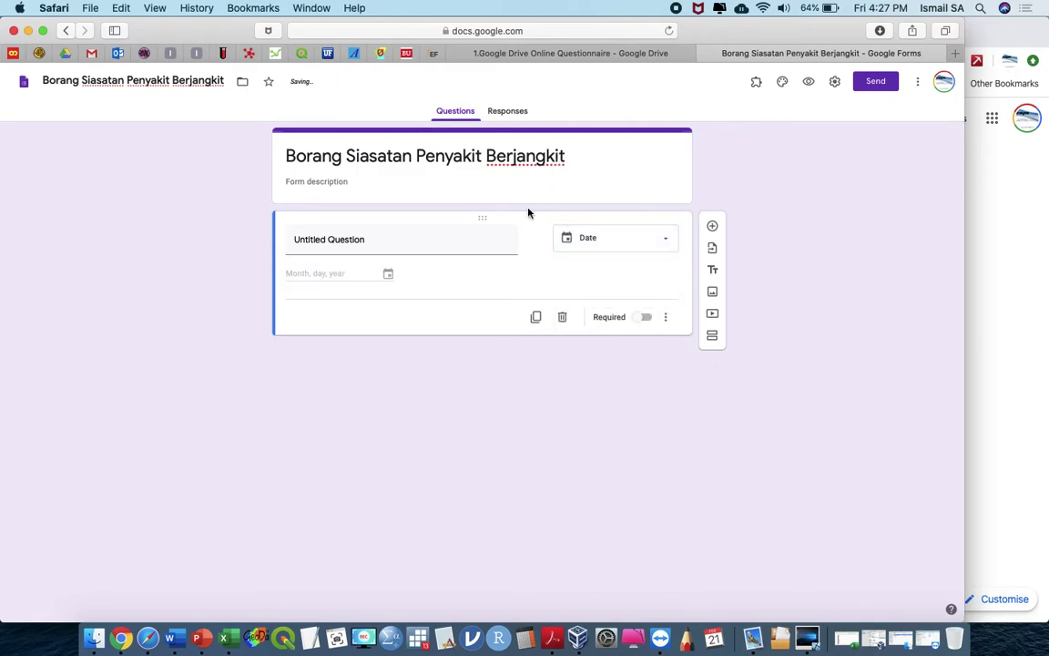
Title the date question Tarikh Onset and make it required
click(492, 235)
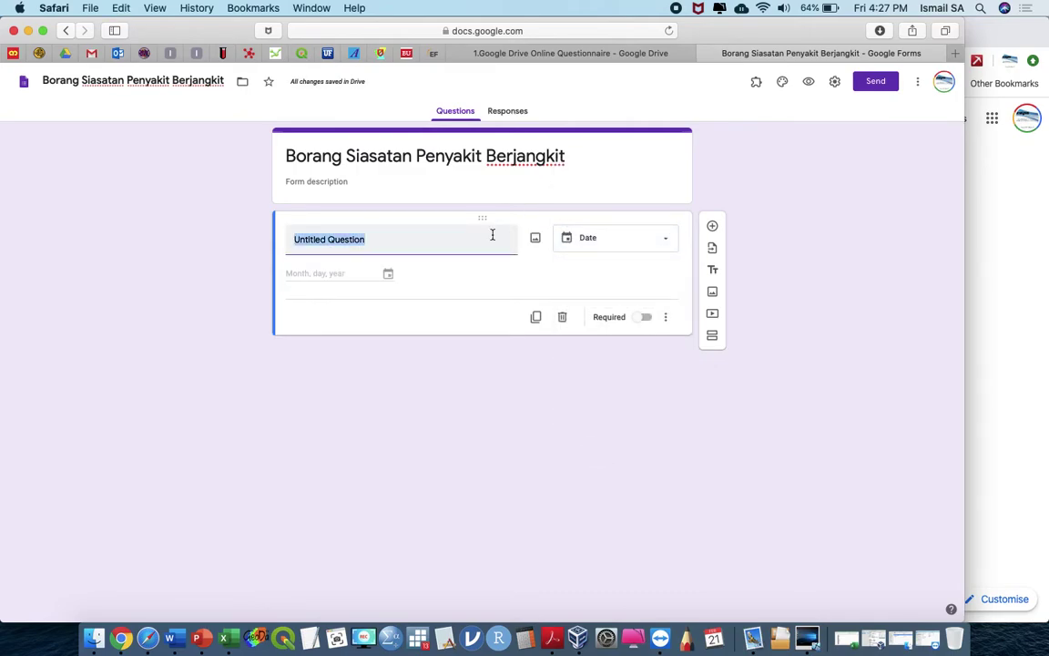
text(Tarikh)
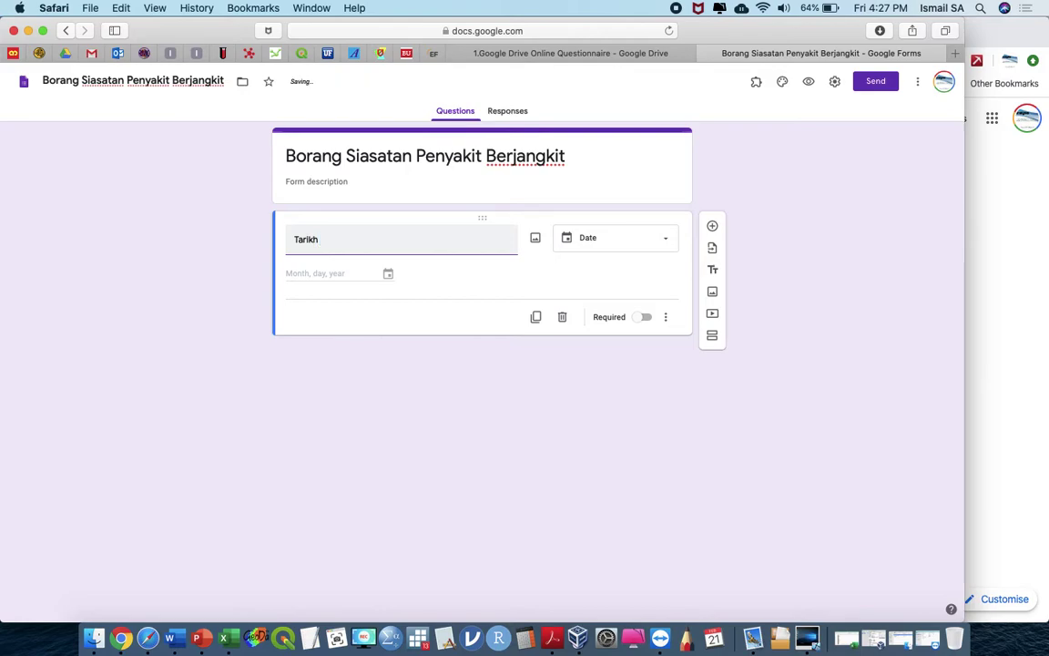
text( Onset)
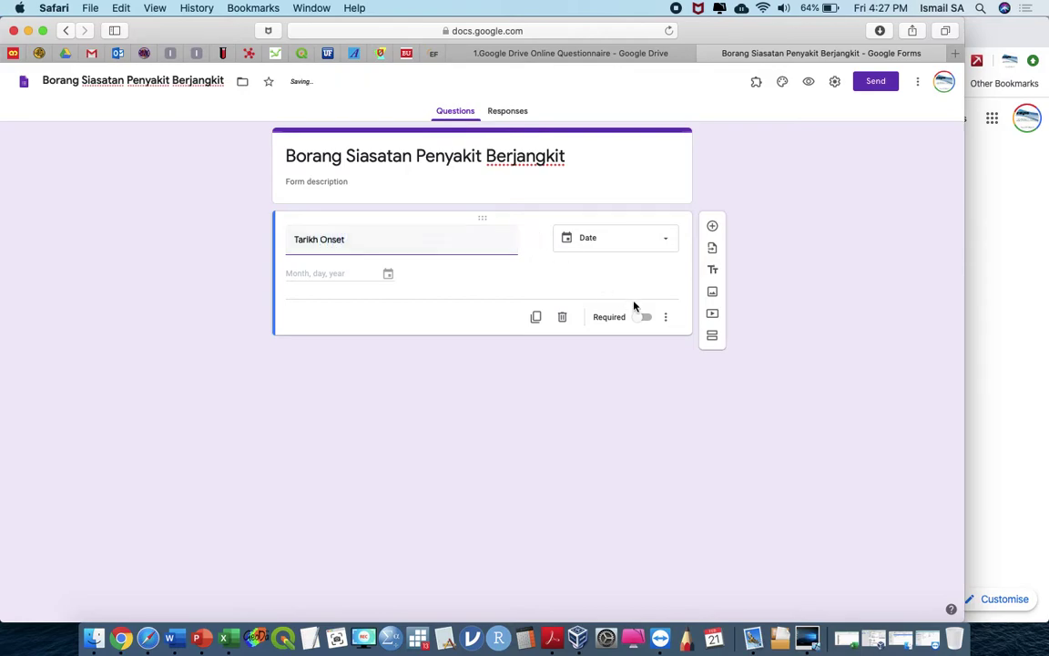
click(645, 316)
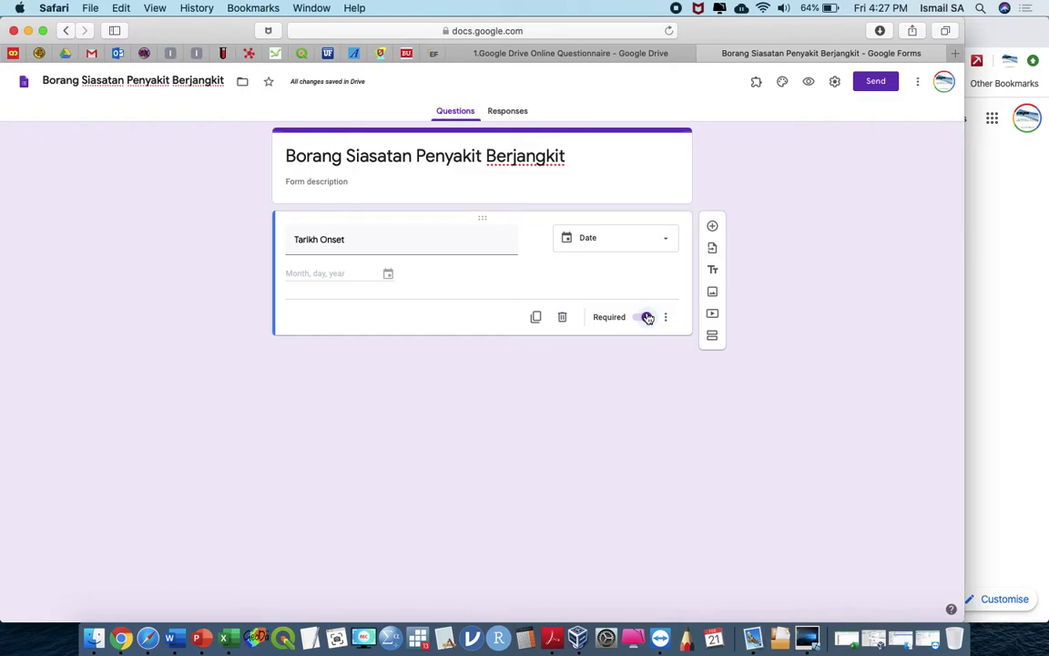
Add a second Date question titled Tarikh Notifikasi below Tarikh Onset and make it required
click(716, 229)
click(621, 321)
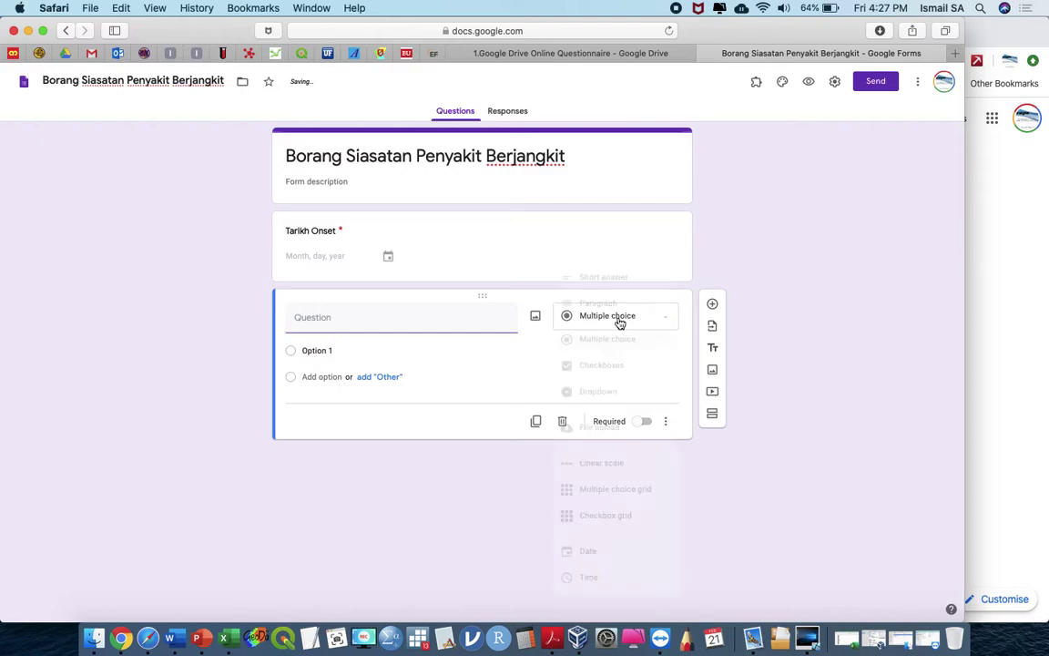
click(599, 551)
click(473, 325)
text(Tarikh No)
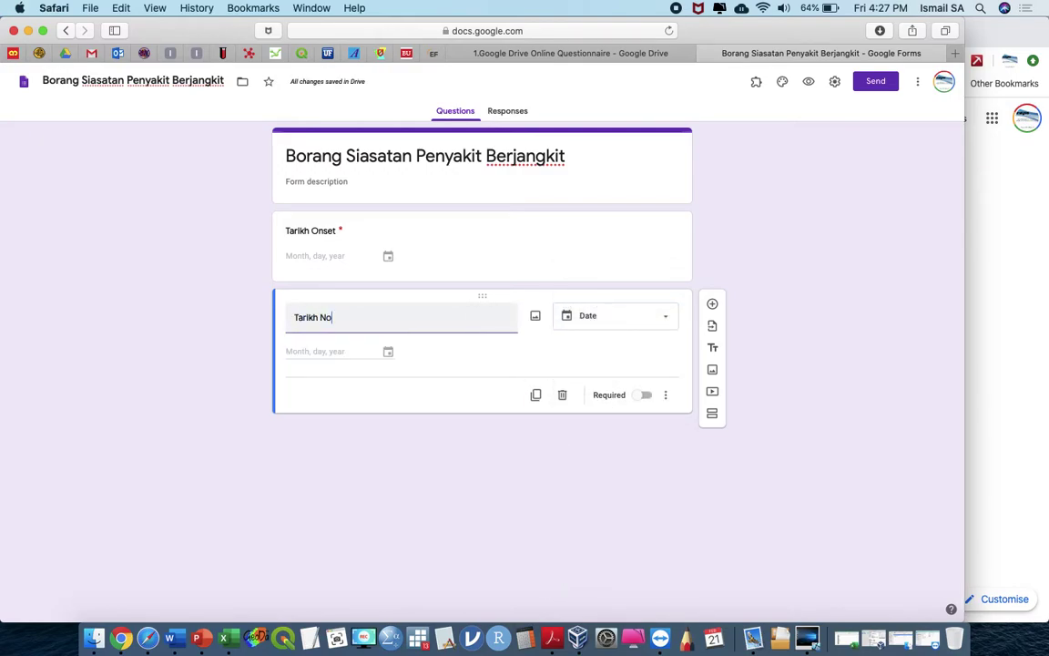
text(tifikasi)
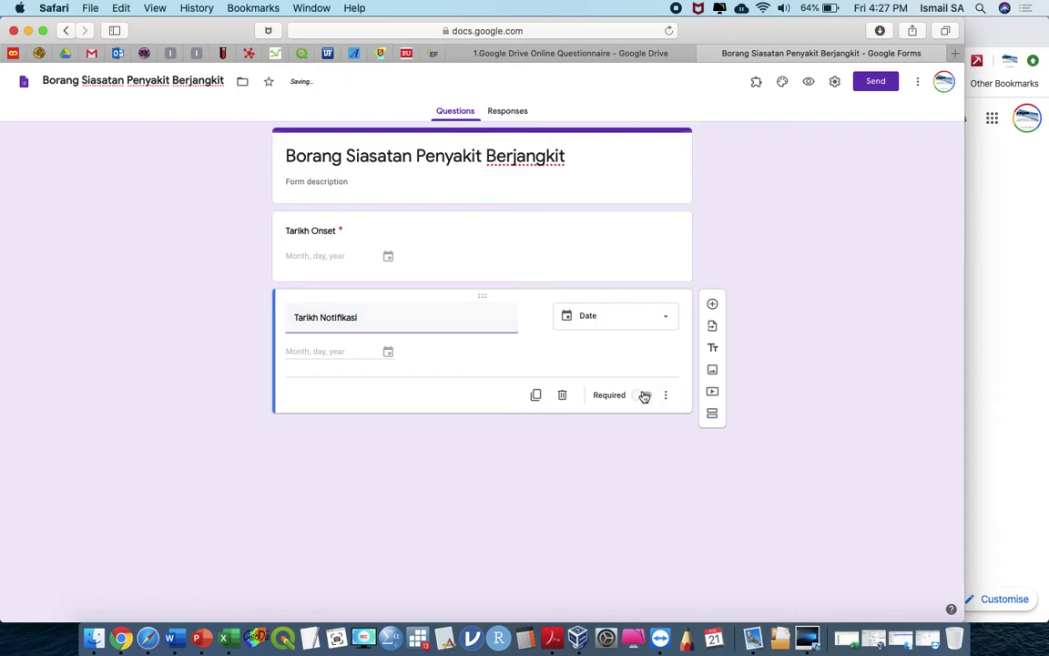
click(644, 396)
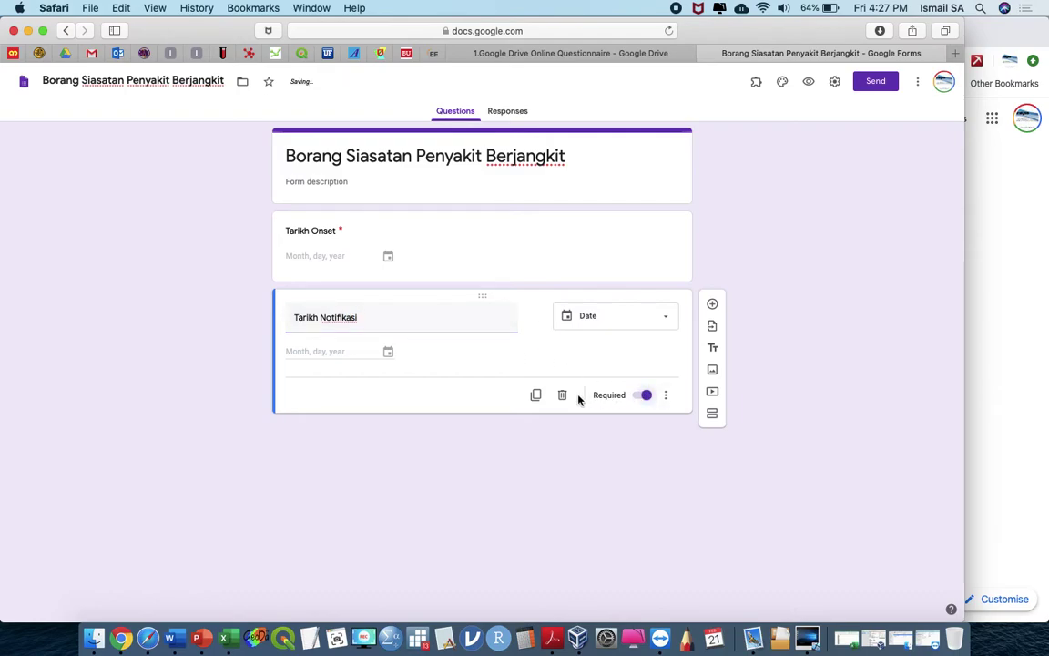
Add a required Date question titled Tarikh Daftar below Tarikh Notifikasi
click(711, 304)
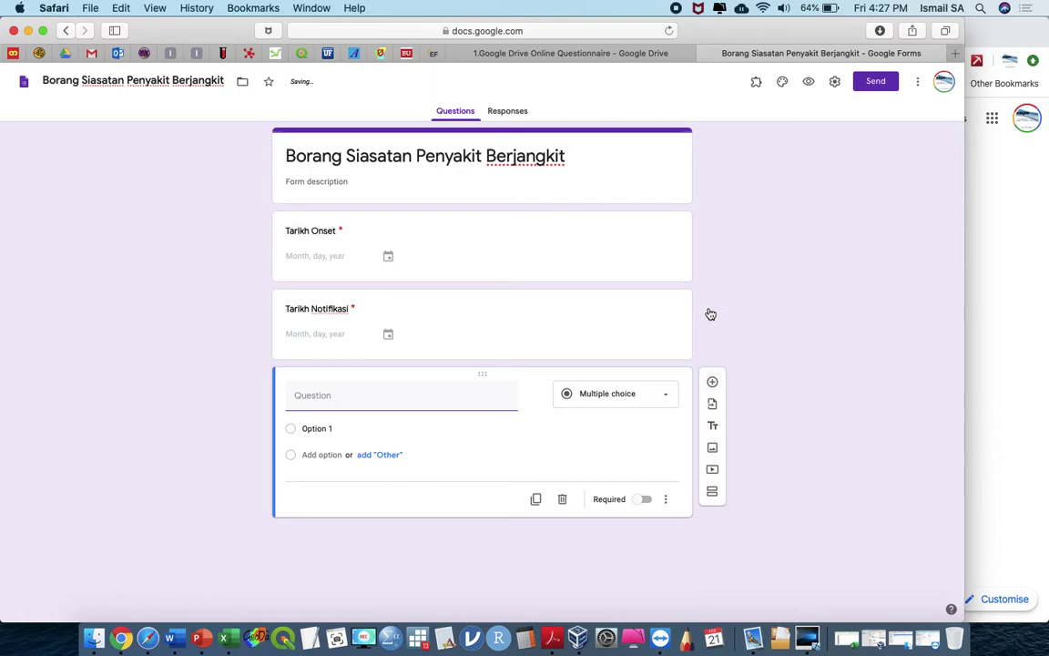
text(Tarikh Daftar)
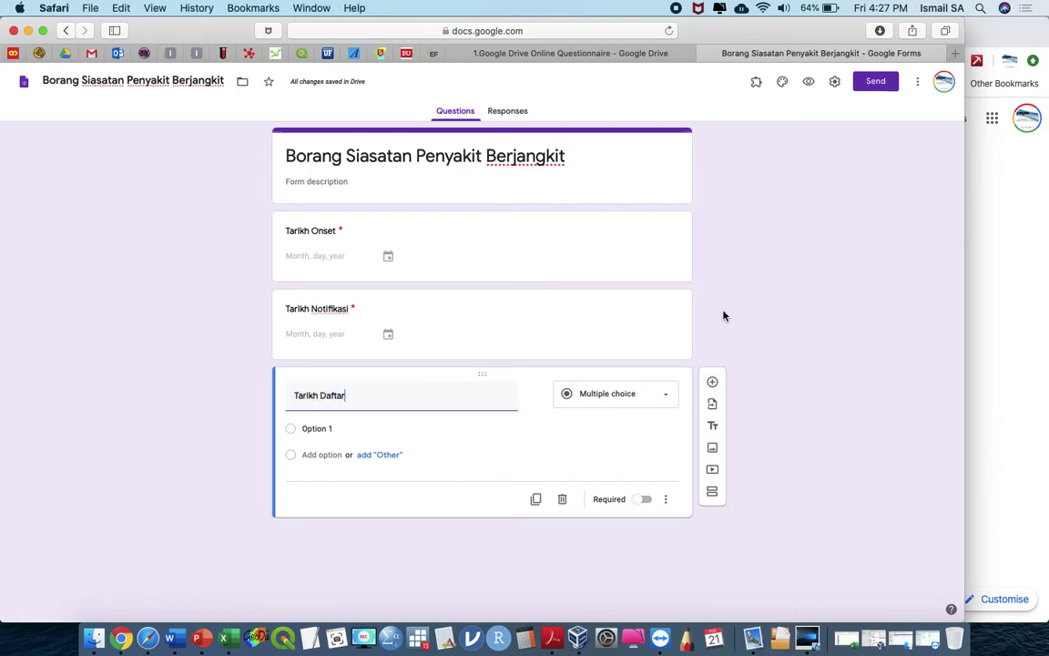
click(643, 473)
Add a required Paragraph question titled Alamat below Tarikh Daftar
click(713, 379)
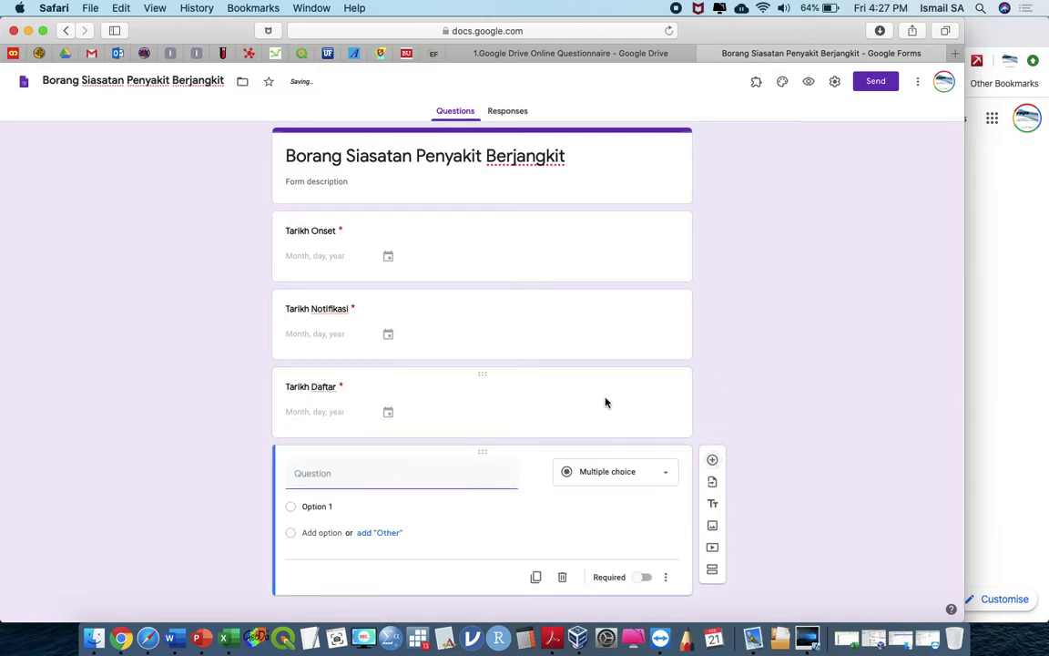
click(600, 478)
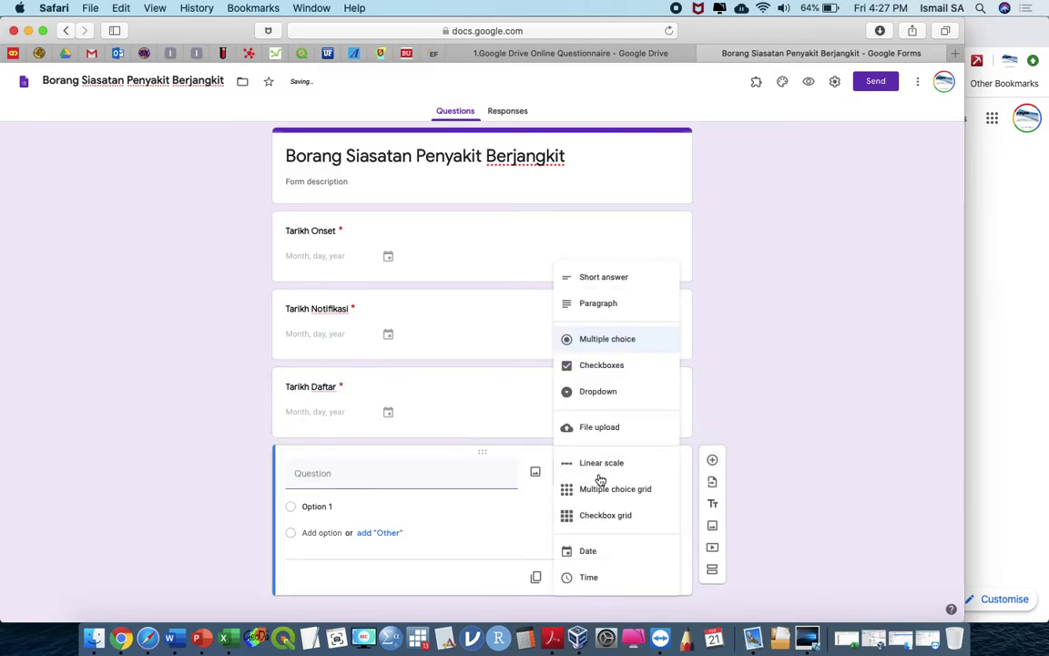
click(620, 317)
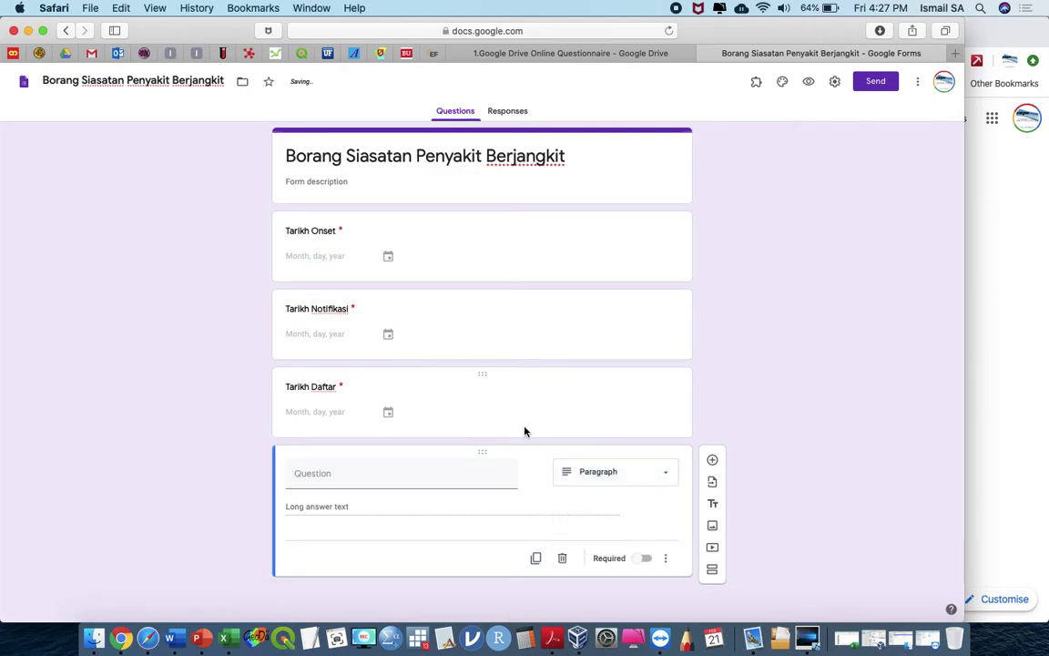
click(478, 480)
text(Alamat)
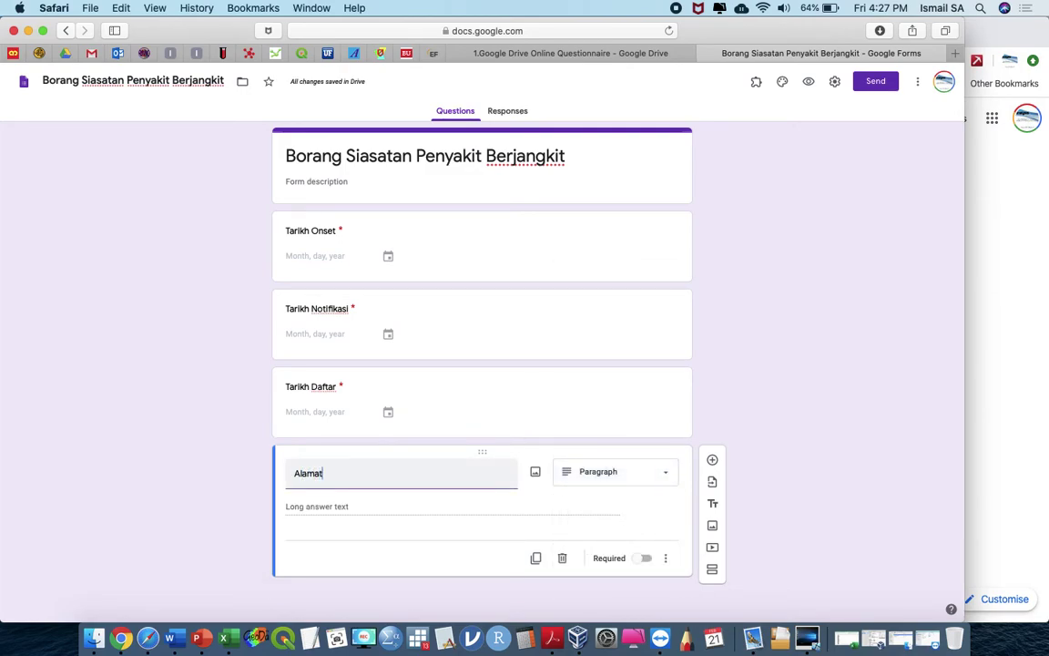
click(647, 559)
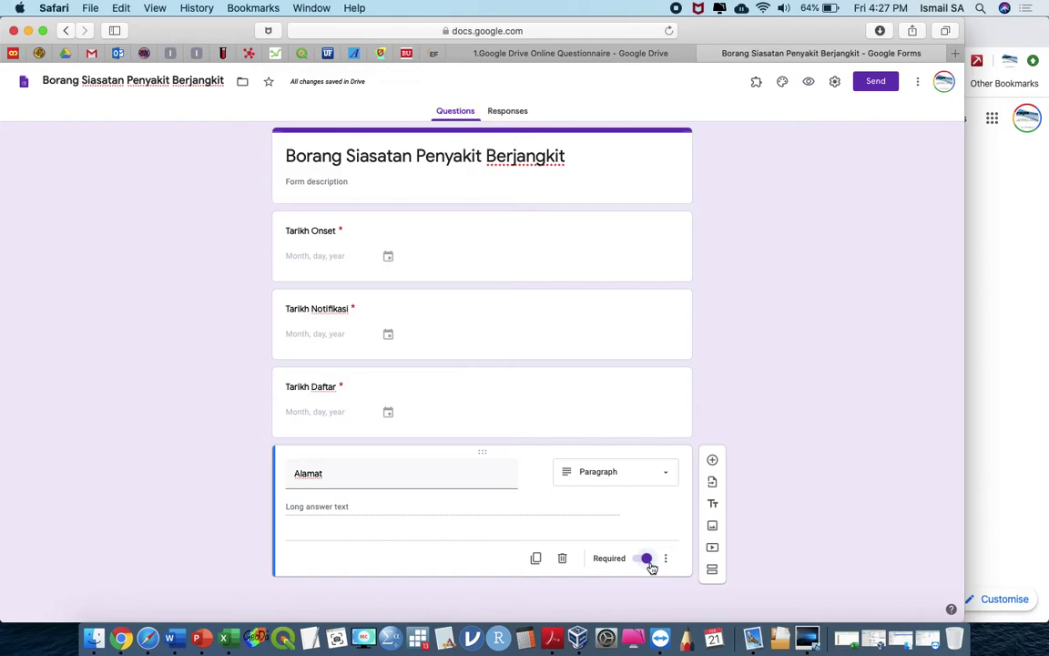
Add a Multiple choice grid question titled Symptoms below Alamat
click(714, 460)
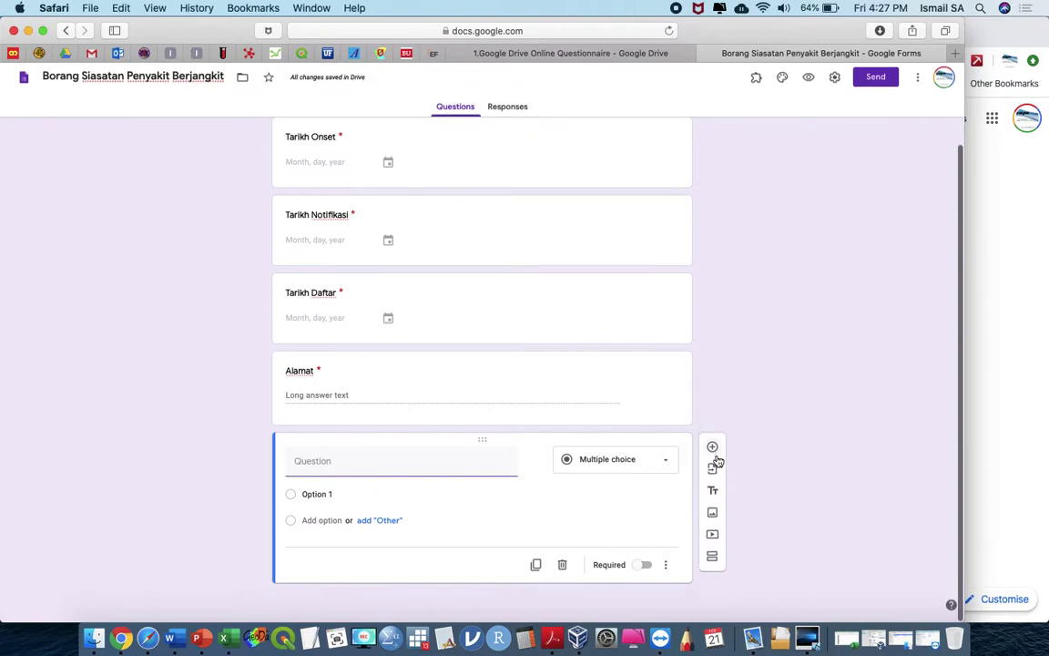
click(609, 479)
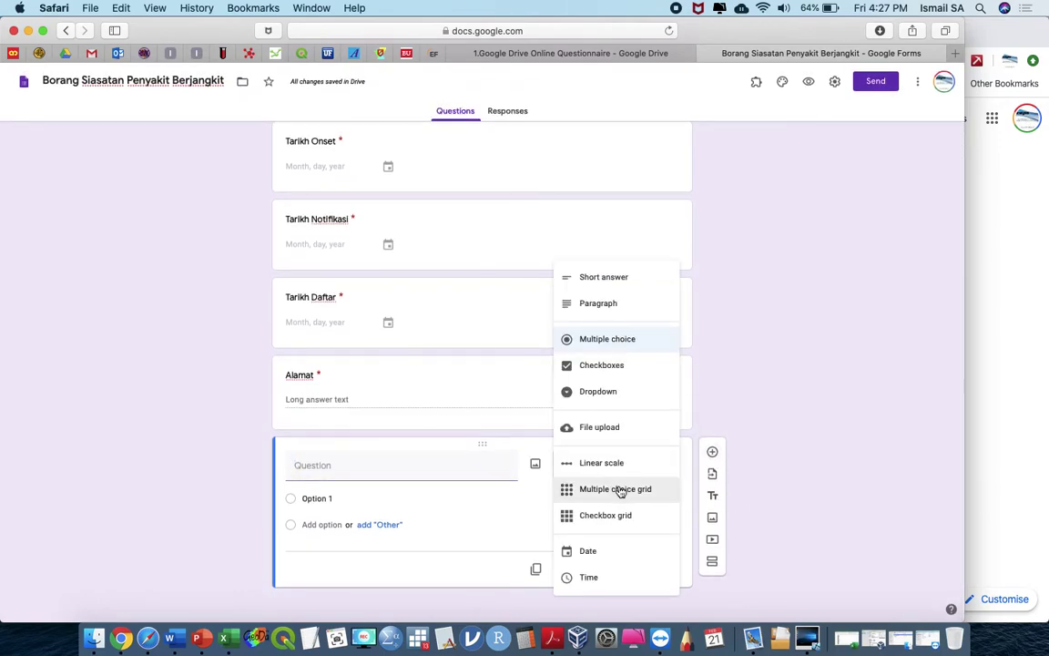
click(621, 492)
click(472, 463)
text(Symptoms)
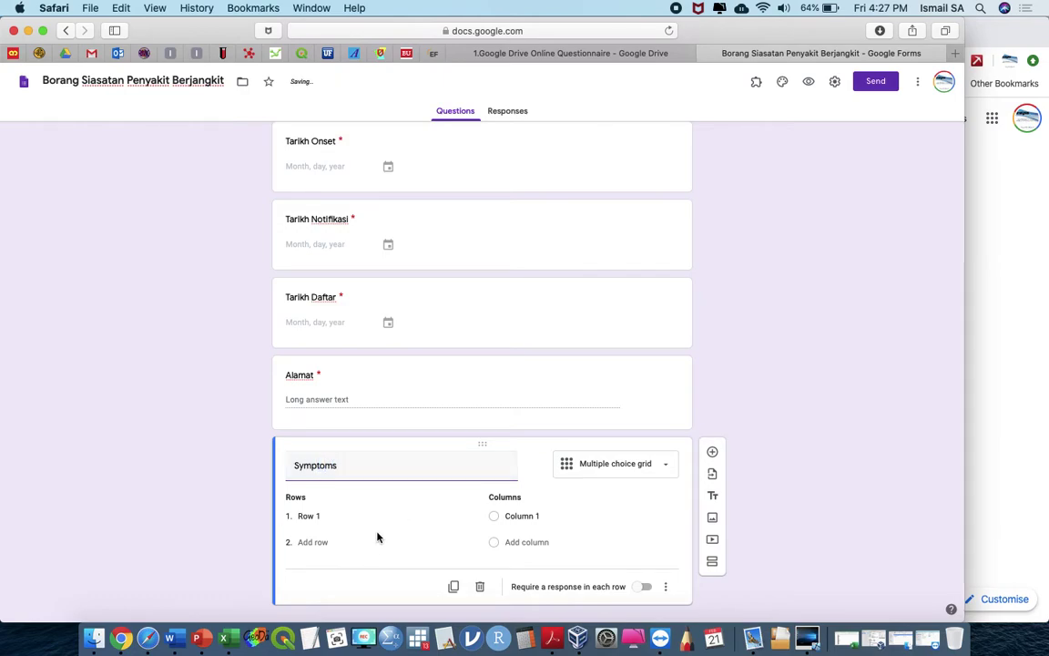
Fill the Symptoms grid's rows with Cirit Birit, Muntah, Demam, Pening and Sakit Lutut
click(384, 521)
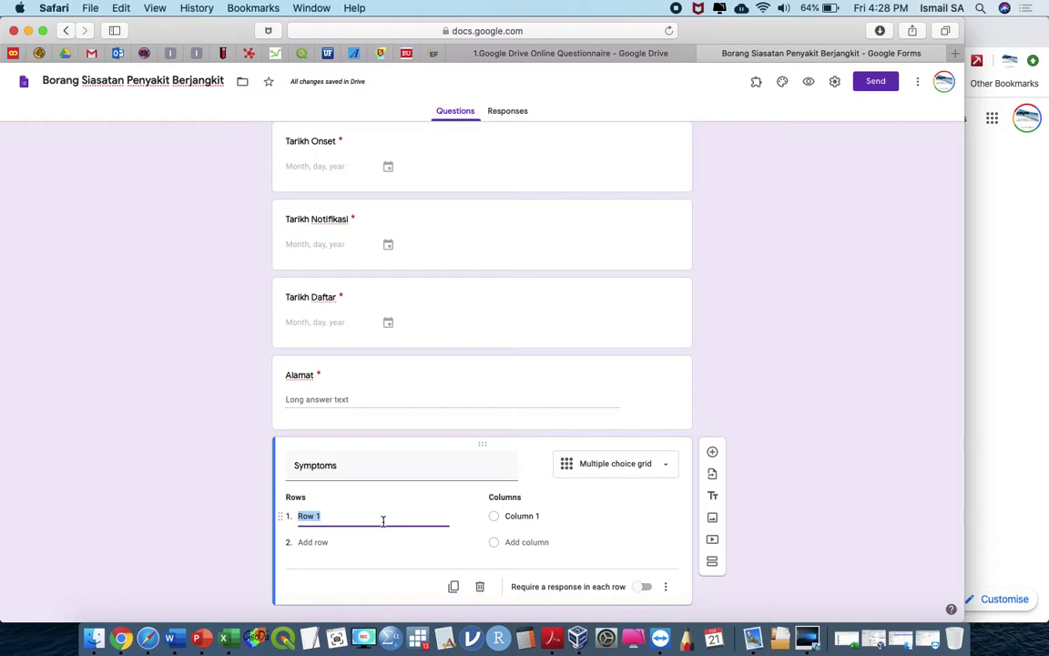
text(Cirit Birit)
key(Tab)
text(Muntah)
key(Return)
text(Demam)
key(Return)
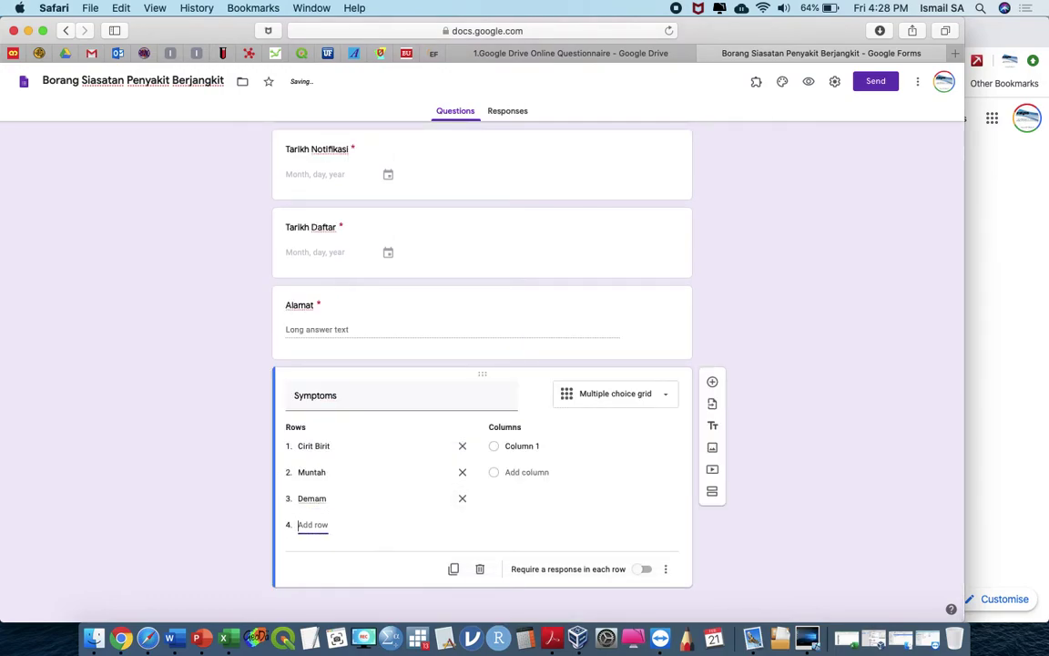
text(Pening)
key(Return)
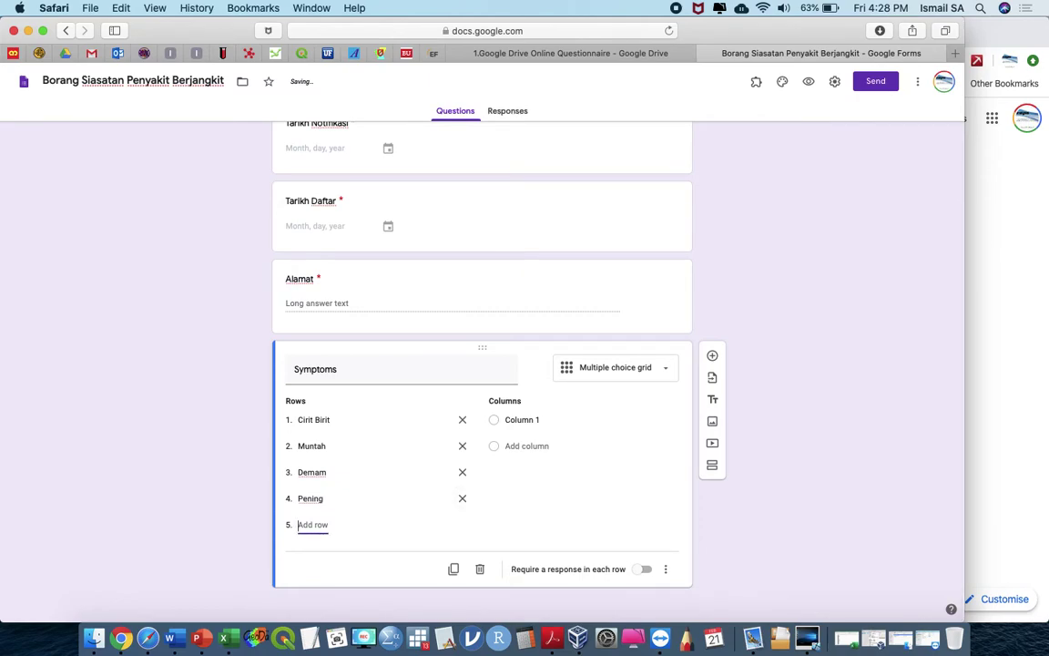
text(Sakit Lutut)
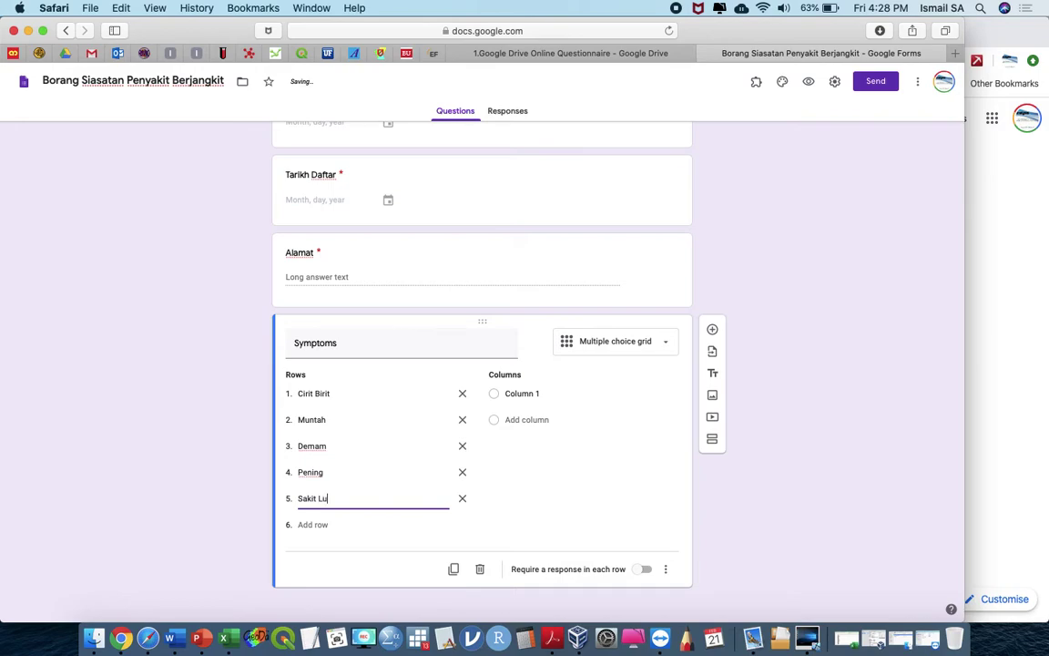
Name the Symptoms grid's columns Ya and Tidak and require a response in each row
click(514, 394)
text(Ya)
click(515, 419)
text(Tidak)
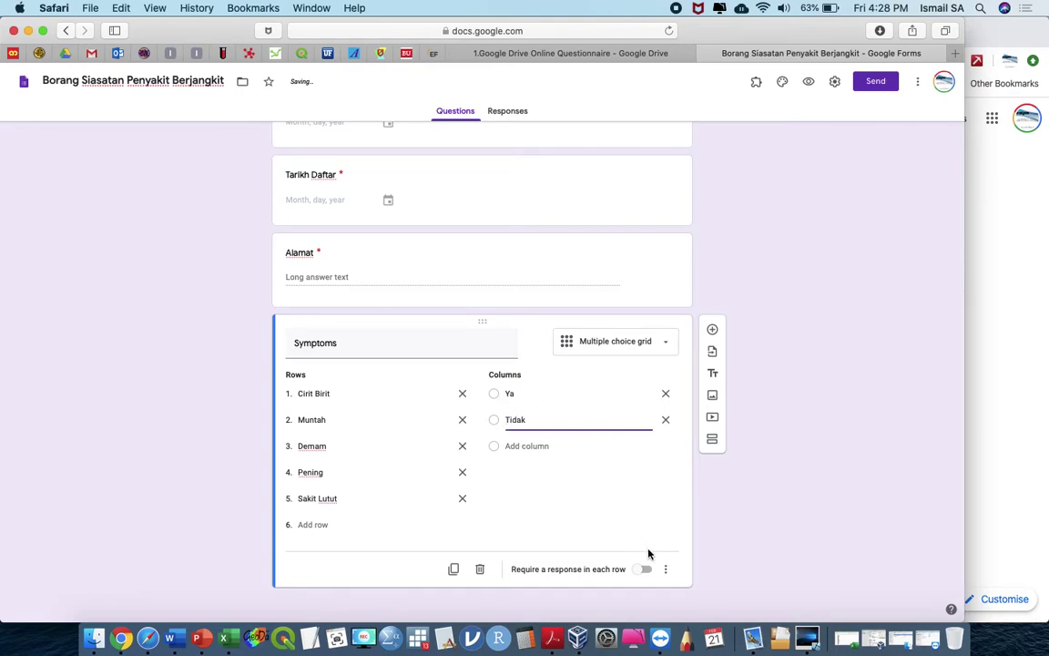
click(645, 569)
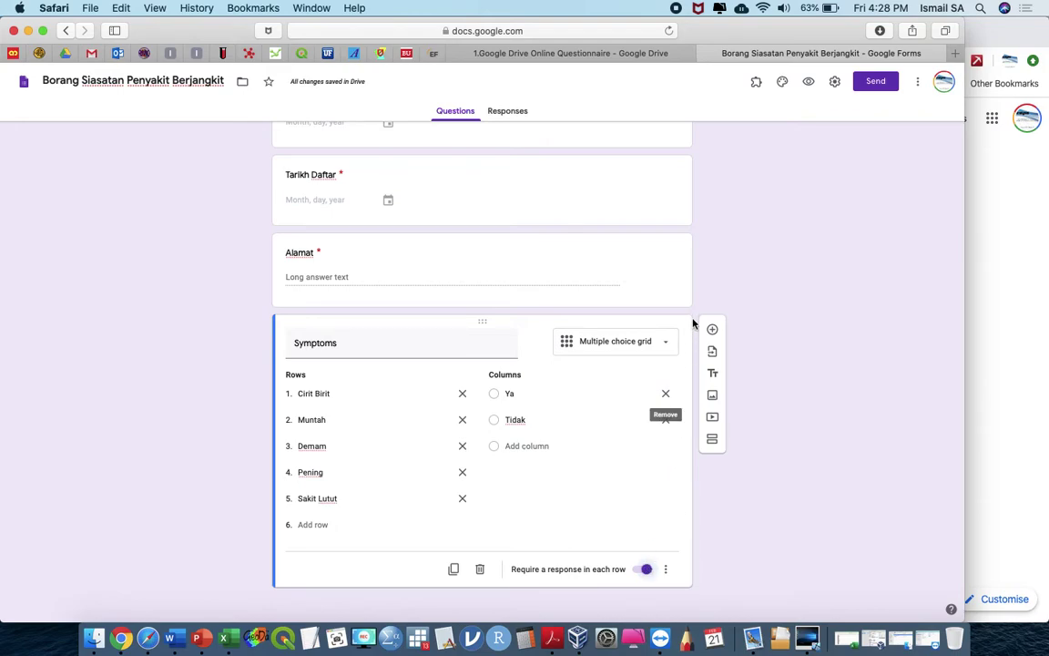
Add a Multiple choice question titled Bangsa below Symptoms with the options Melayu, Cina and India
click(712, 330)
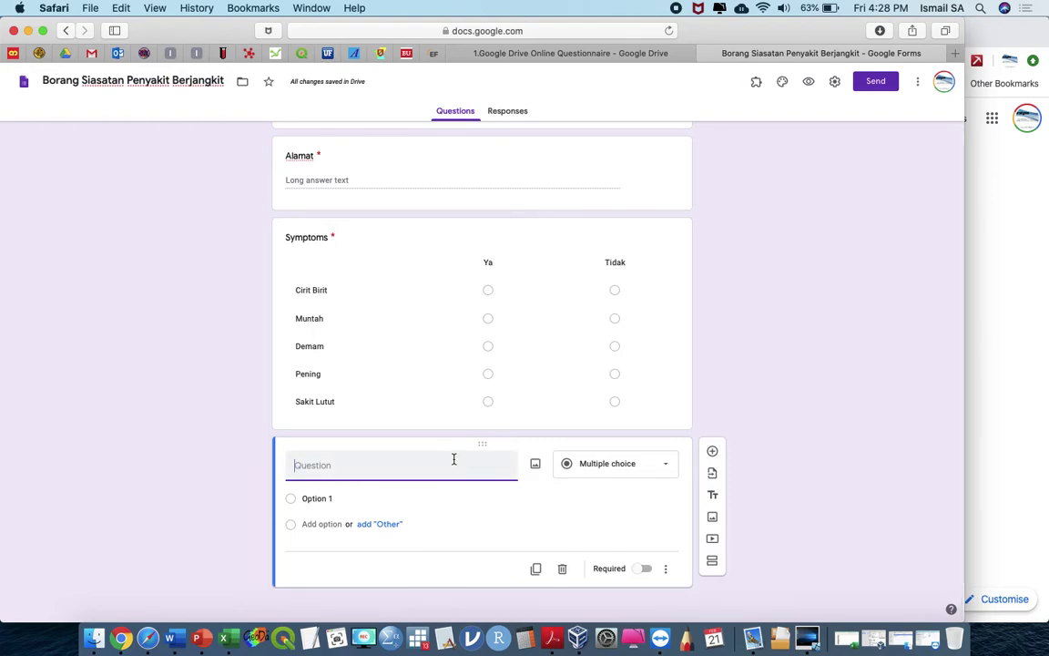
text(Bangsa)
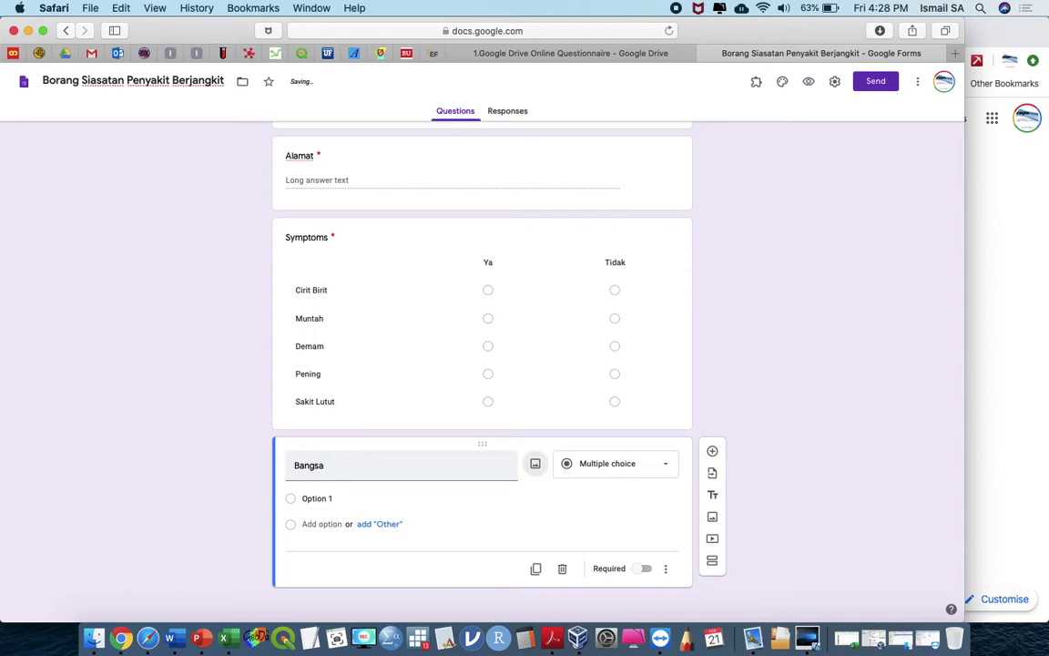
click(601, 498)
text(Melayu)
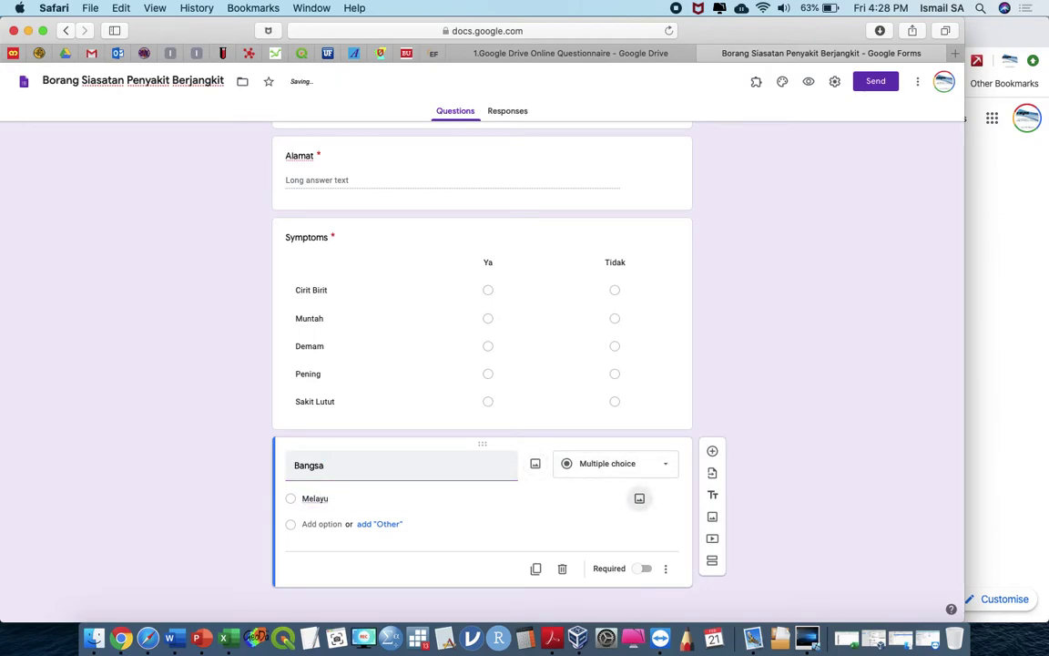
key(Return)
text(Cina)
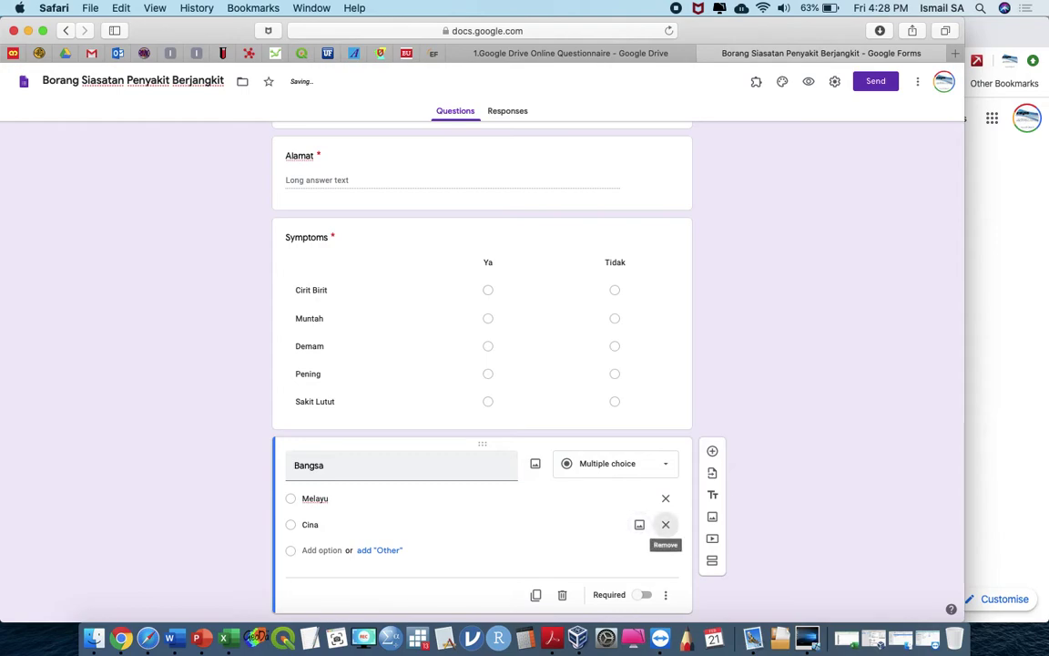
click(306, 550)
text(India)
key(Tab)
key(Tab)
key(Tab)
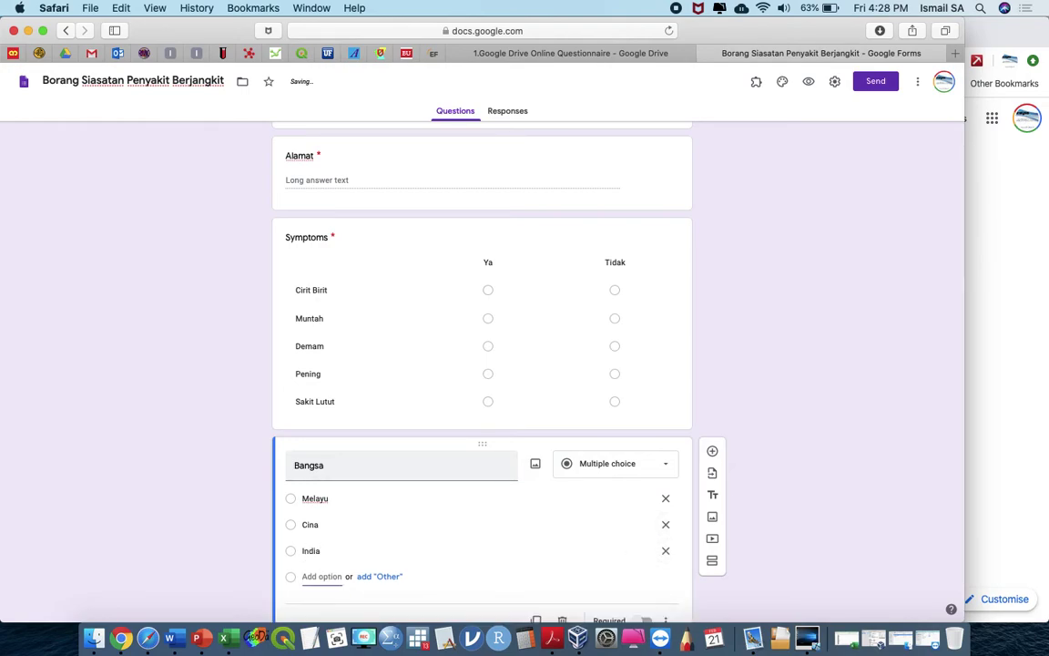
Add the options Bumiputera and Foreign to Bangsa, and move the question between Alamat and Symptoms
text(Bumiputera)
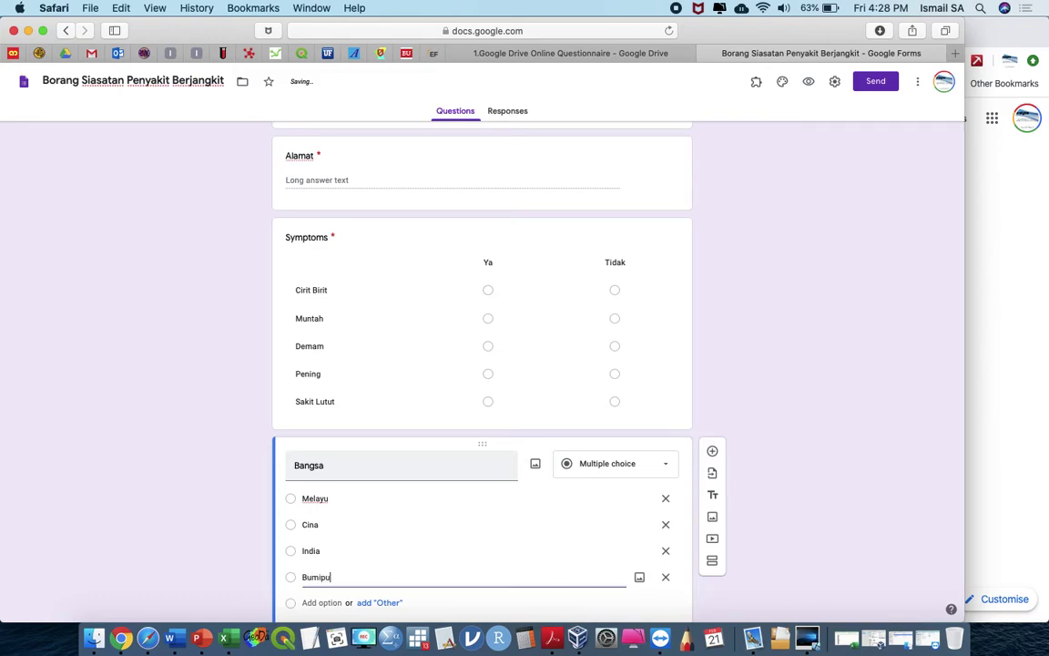
key(Tab)
key(Tab)
key(Tab)
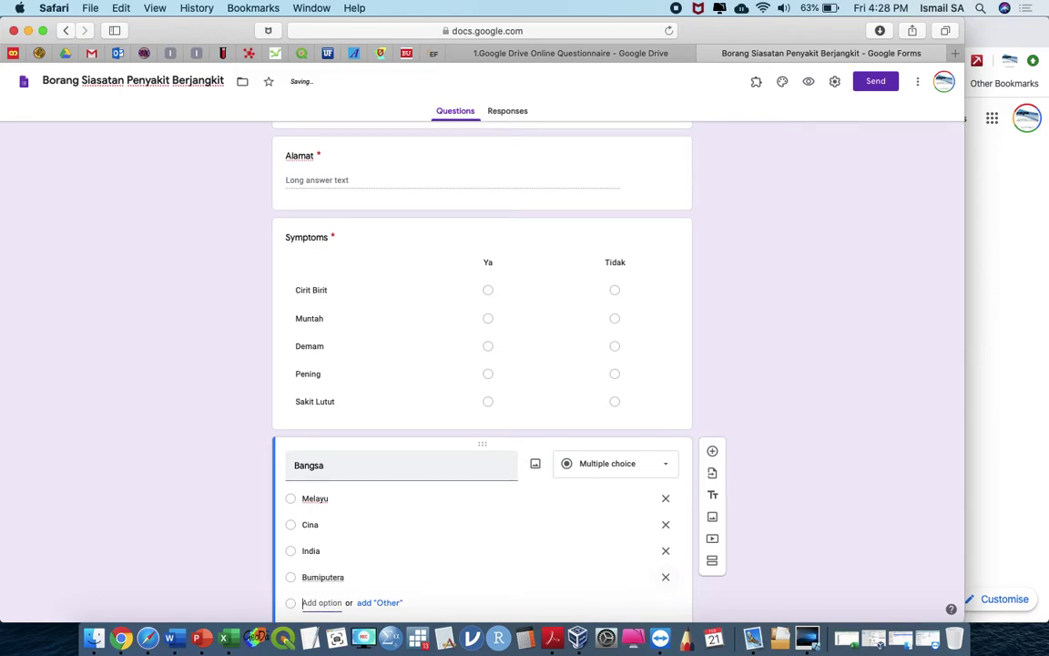
text(Fo)
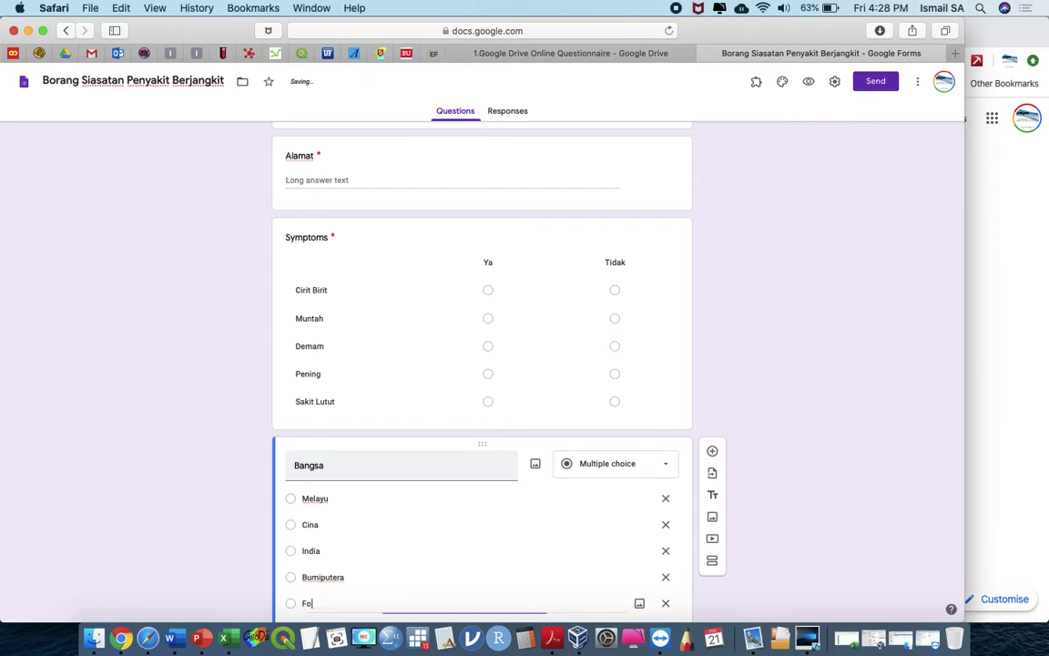
text(reign)
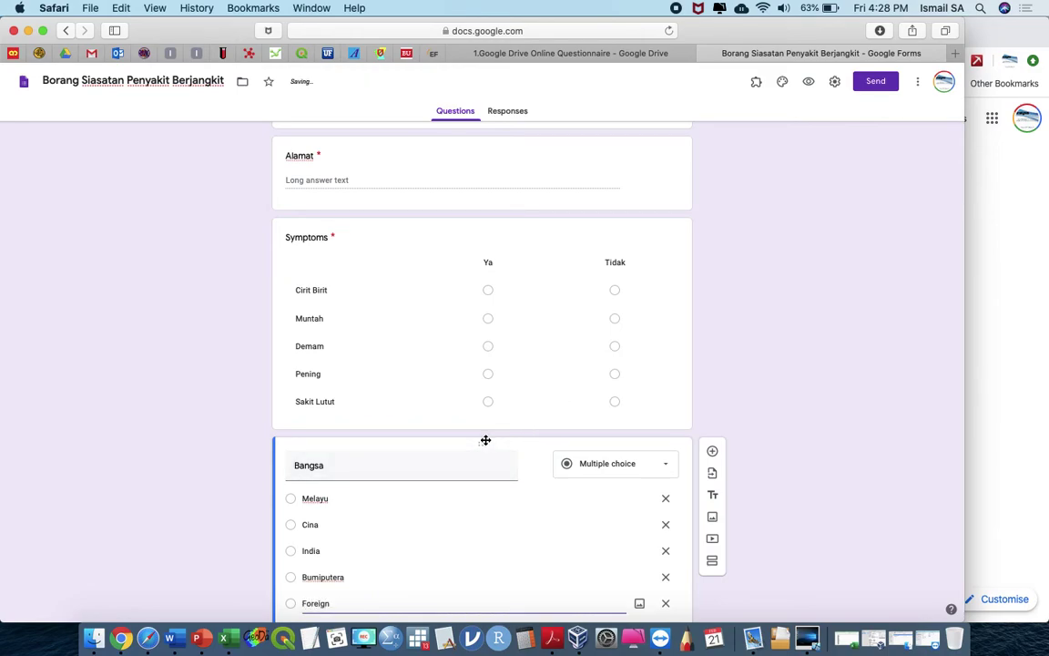
drag(486, 440, 504, 230)
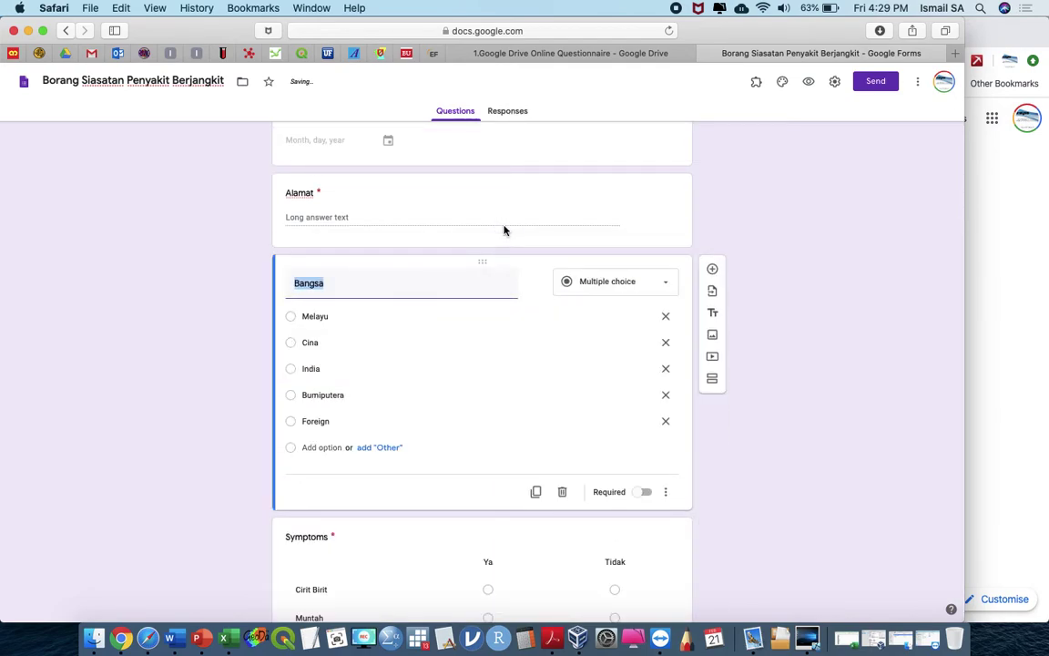
Preview the form as respondents see it, reviewing its questions and its full web address
scroll(791, 232, up, 5)
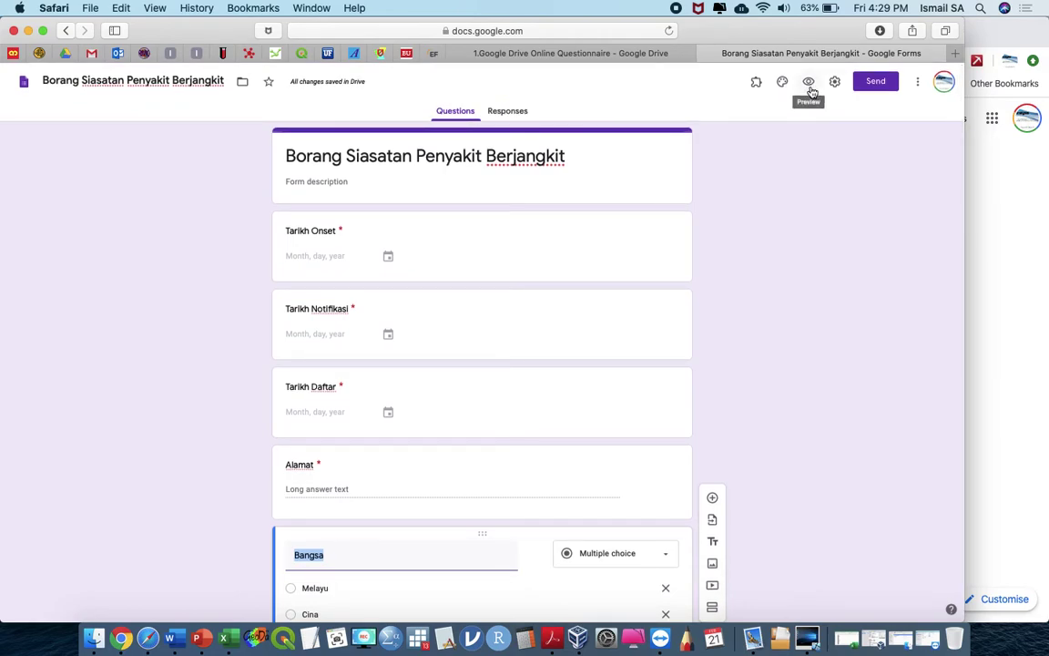
click(809, 84)
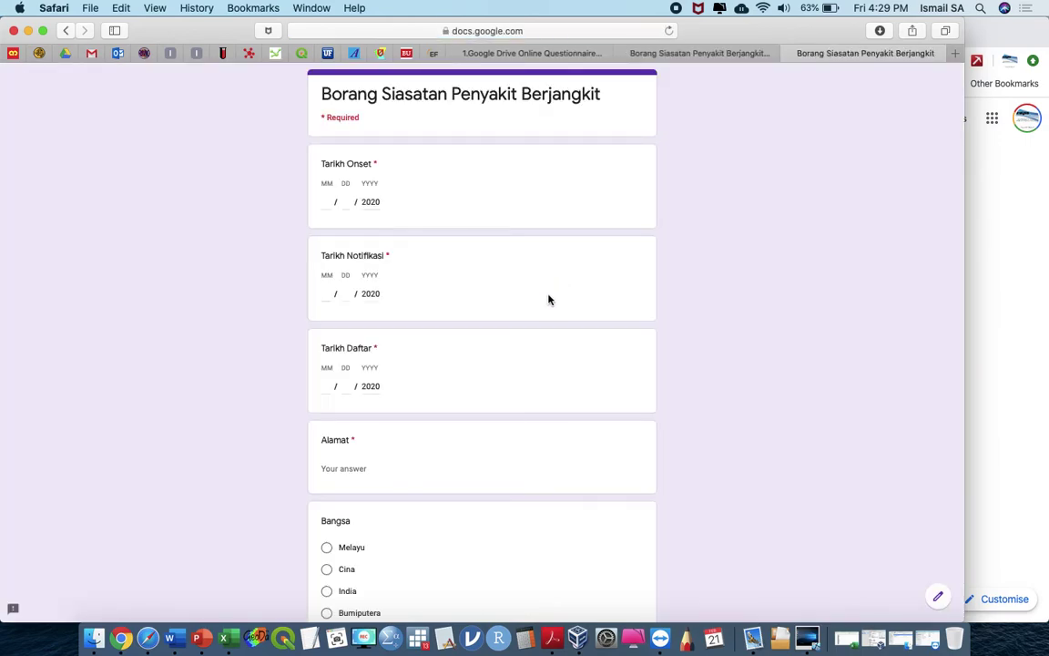
scroll(548, 298, down, 5)
scroll(549, 298, up, 5)
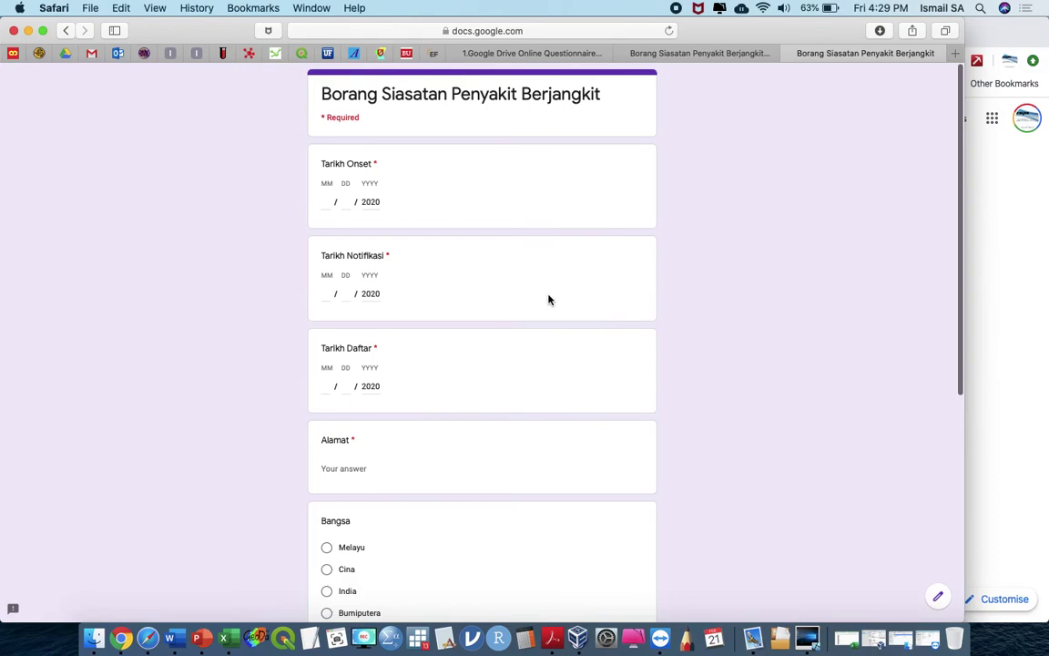
click(603, 28)
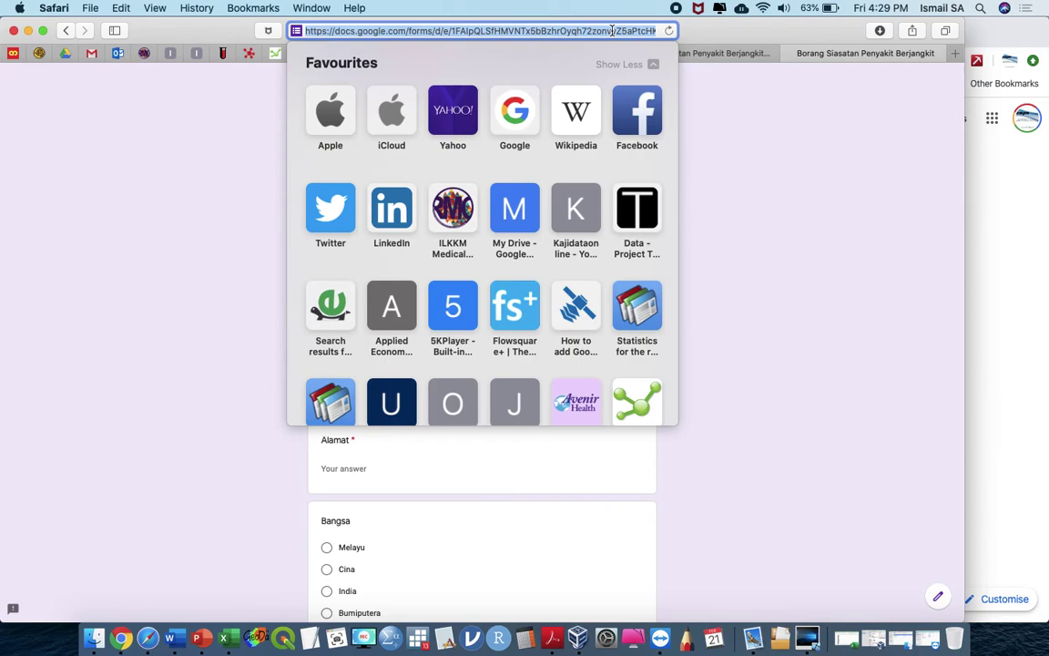
click(763, 116)
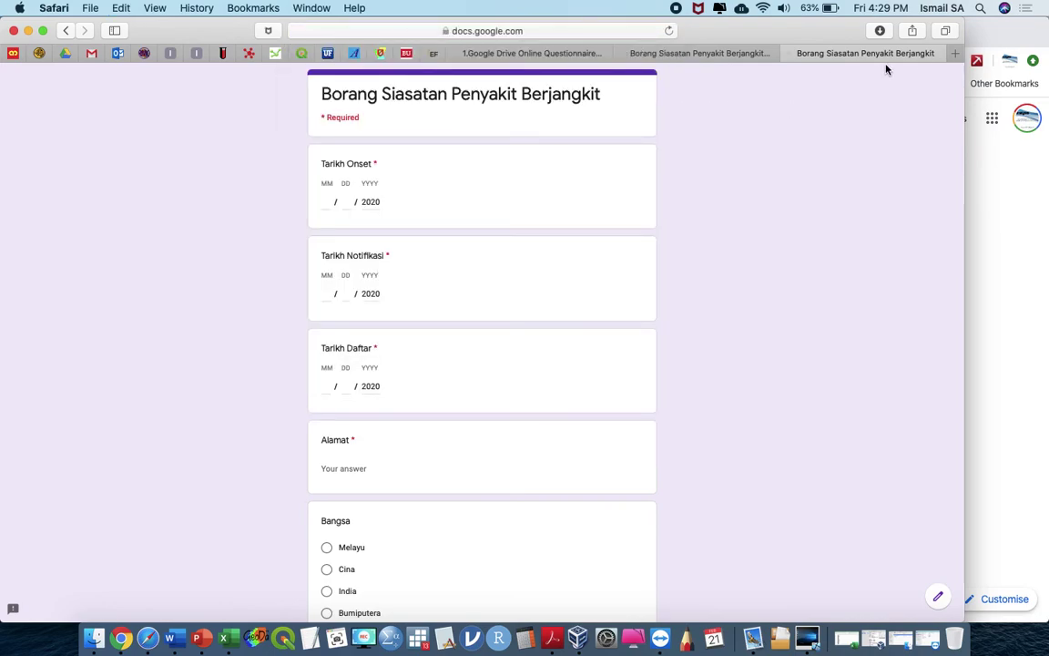
Open the bit.do URL shortener in a new browser tab
click(954, 53)
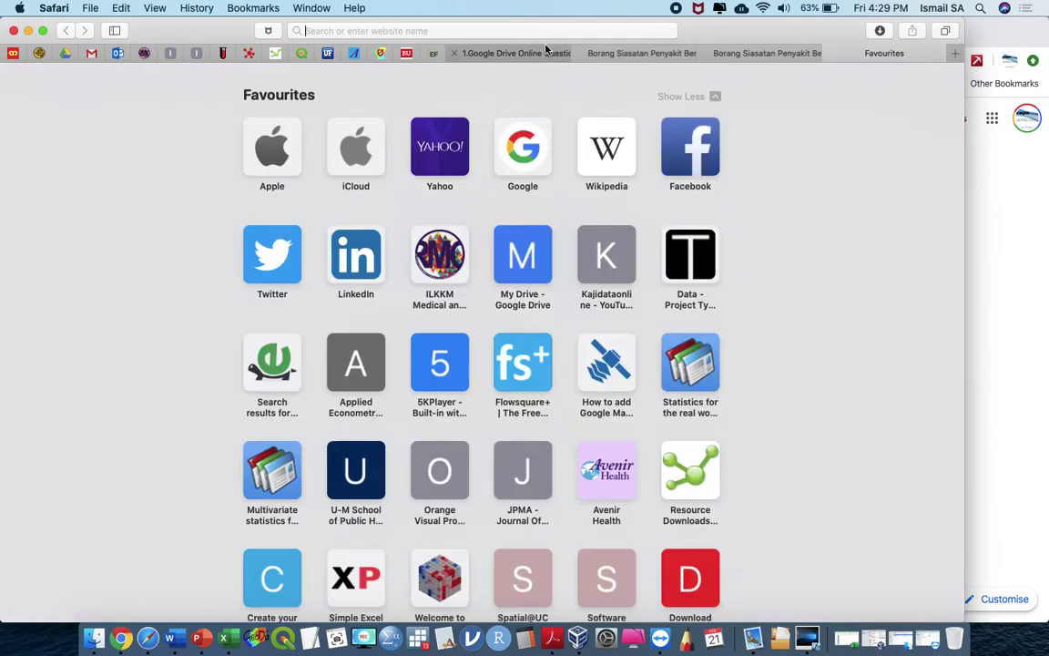
text(bit.do)
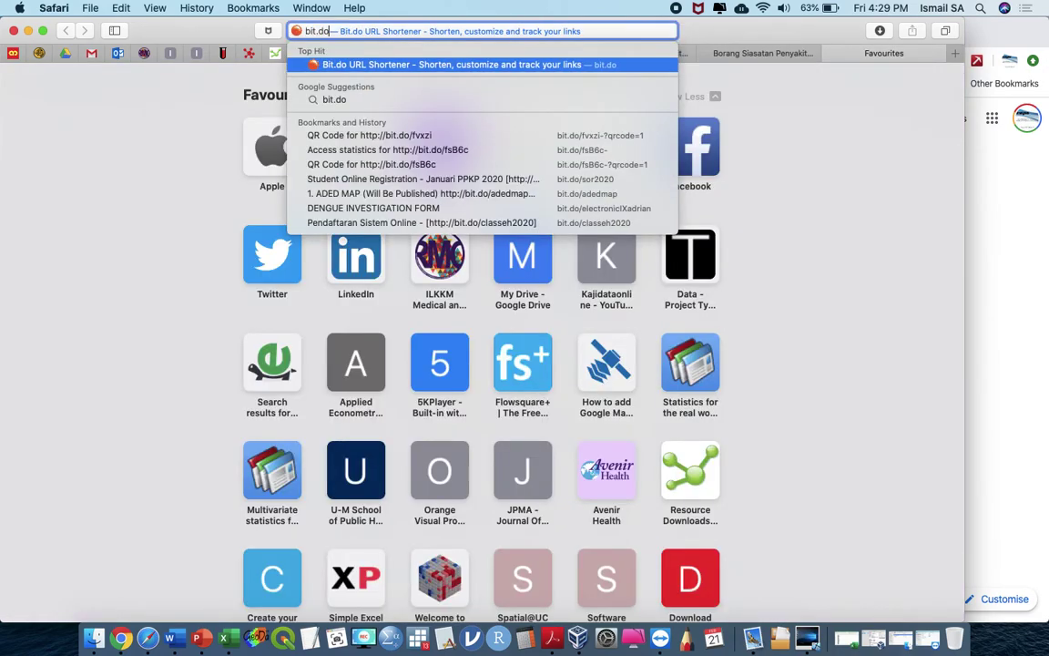
key(Return)
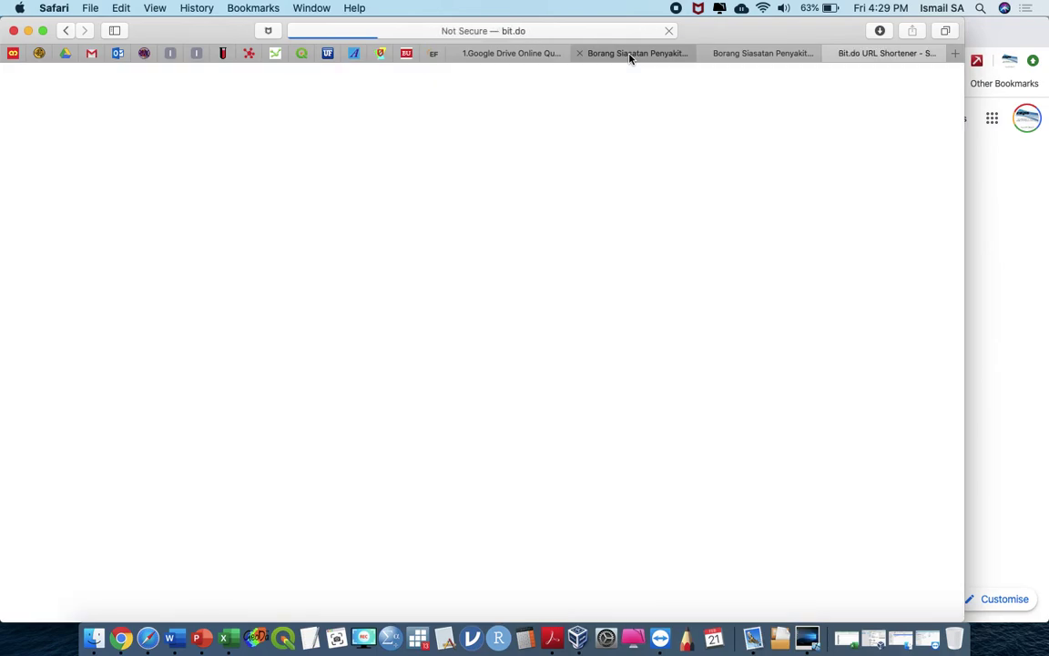
Check the form editor's edit address, and copy the respondent view's viewform address into bit.do as the link to shorten
click(628, 54)
click(596, 31)
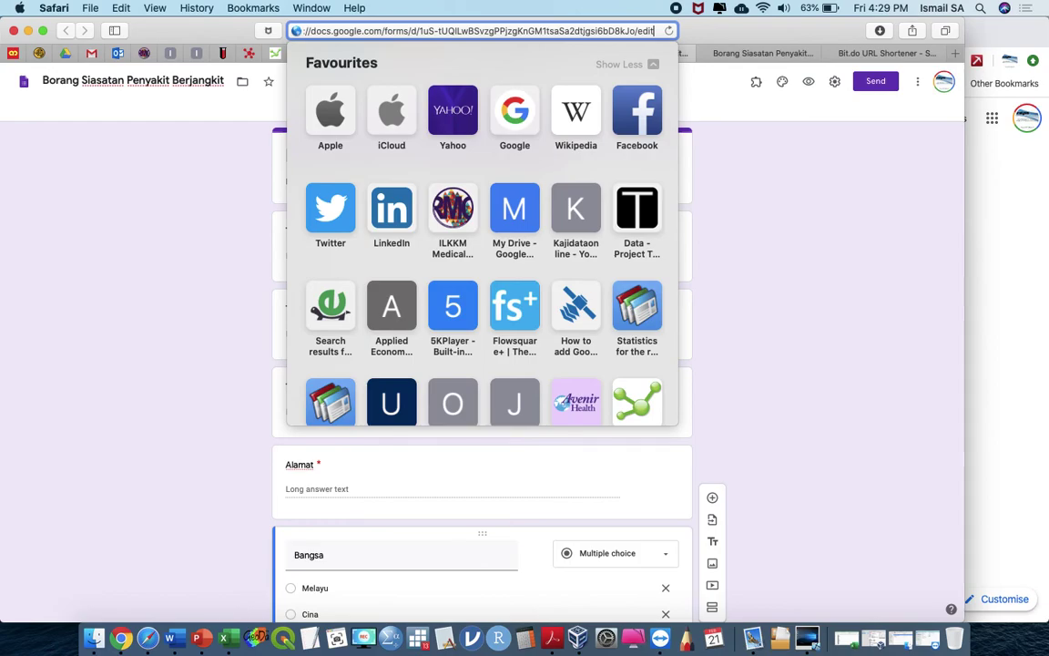
click(784, 135)
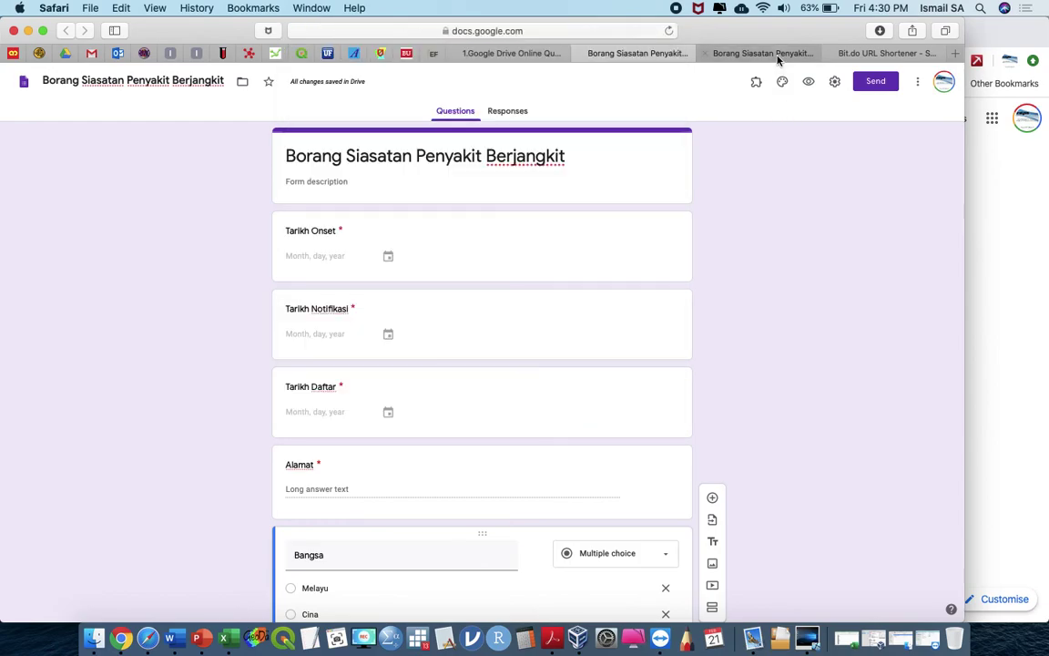
click(776, 53)
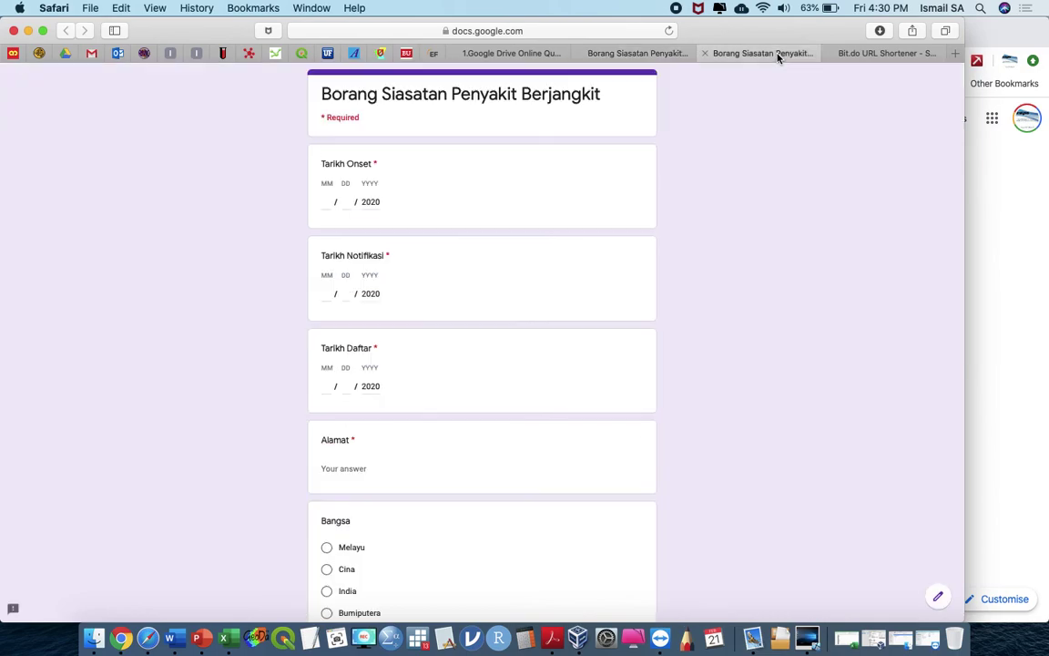
click(652, 33)
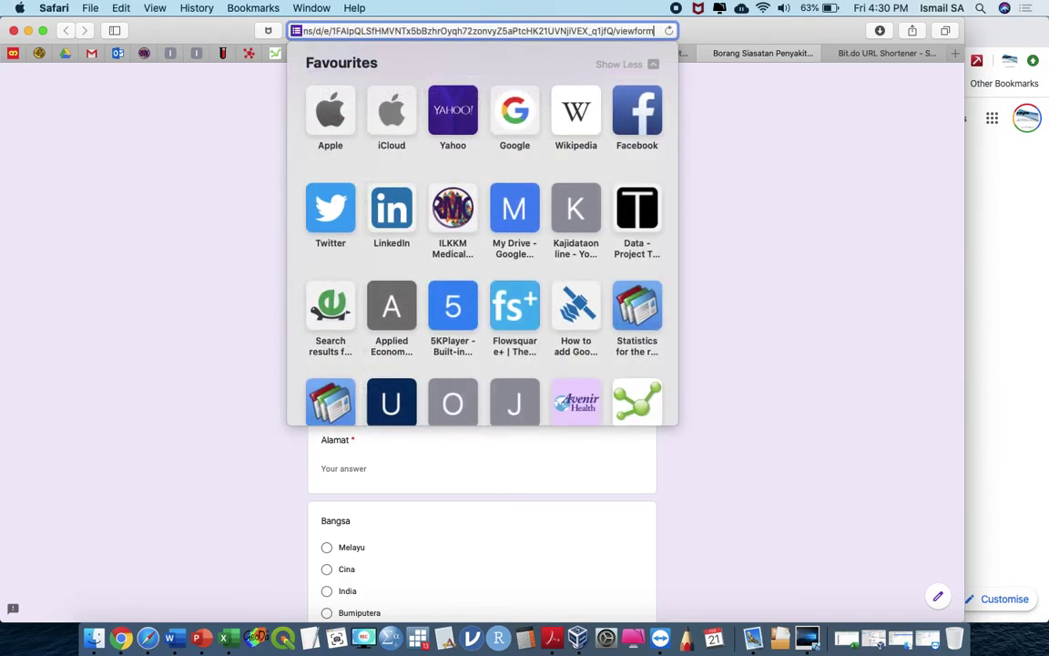
click(879, 53)
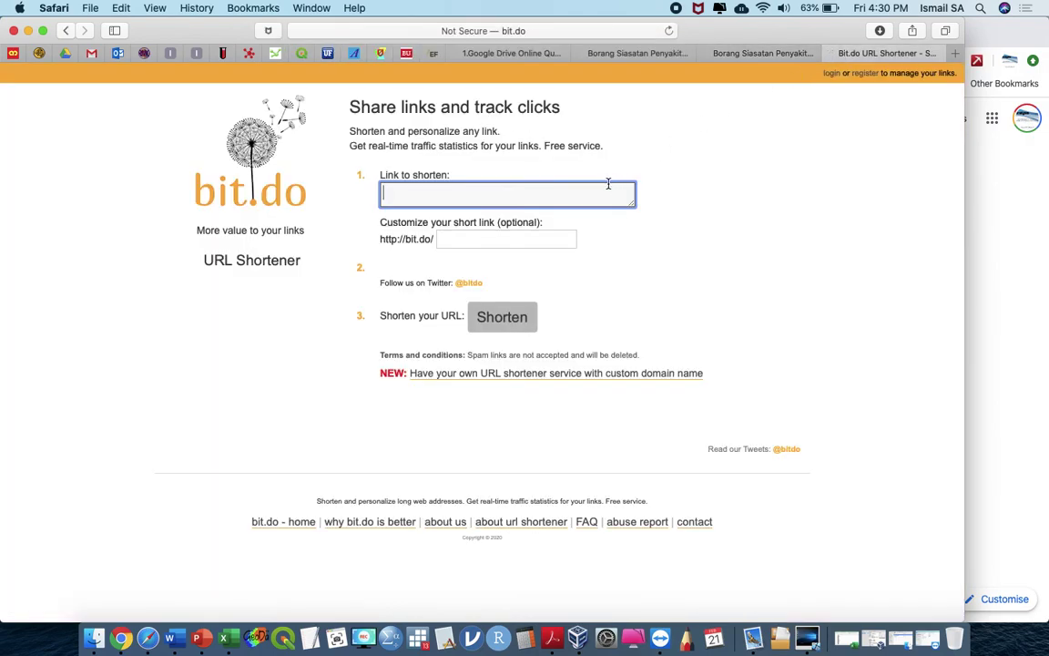
text(https://docs.google.com/forms/d/e/1FAIpQLSfHMVNTx5bBzhrOyqh72zonvyZ5aPtcHK21UVNjiVEX_q1jfQ/viewform)
Shorten the form's address with the custom short link ending akupunya098, and close the bit.do page
click(556, 270)
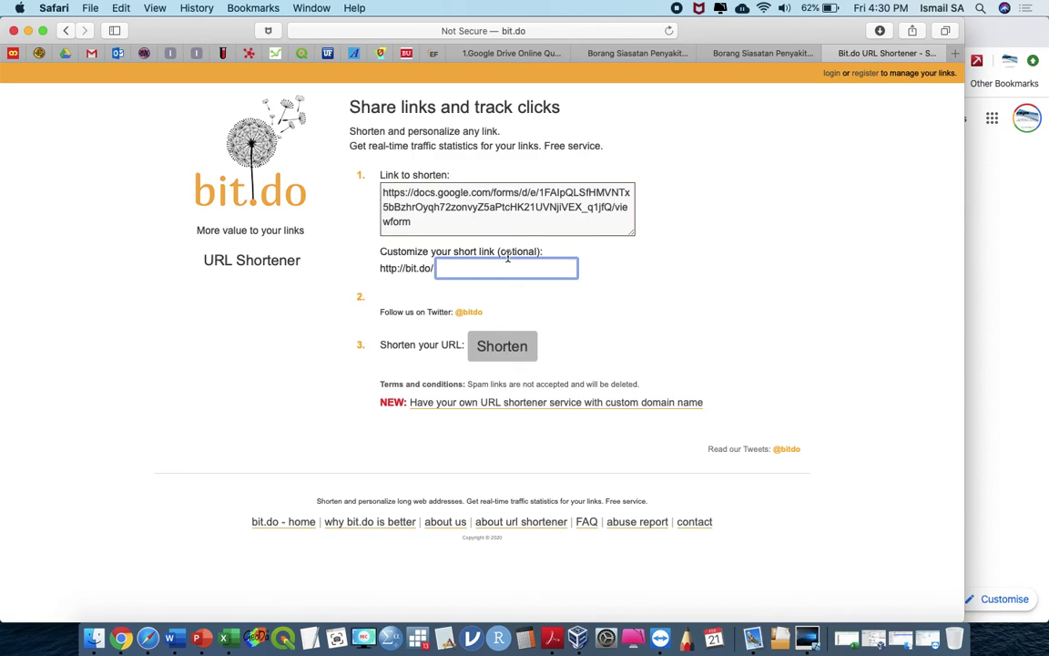
text(akupunya098)
click(480, 344)
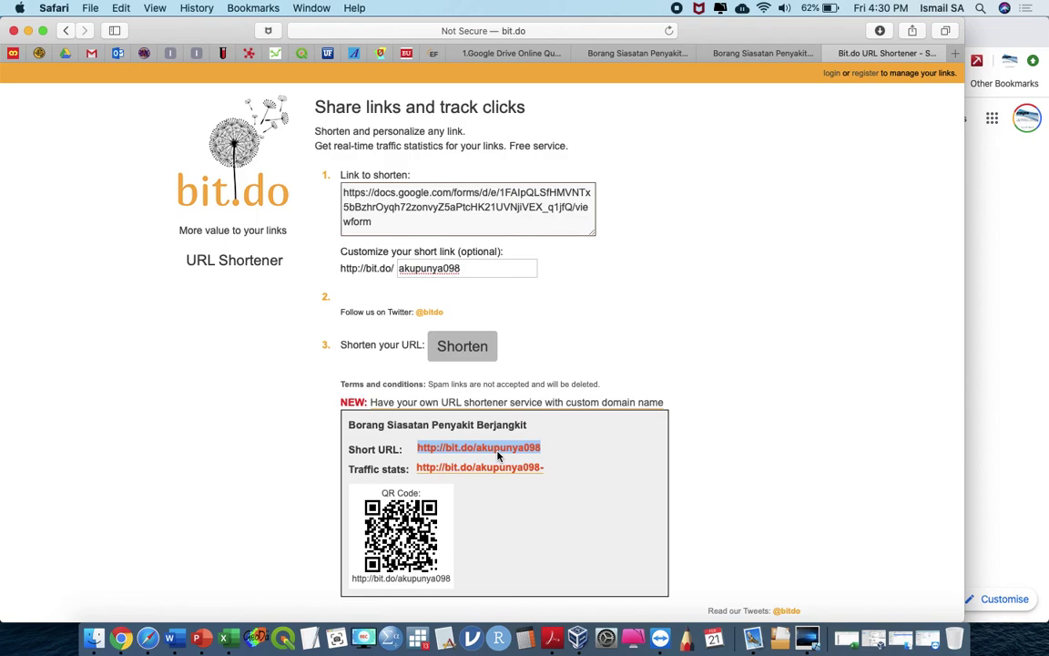
click(829, 55)
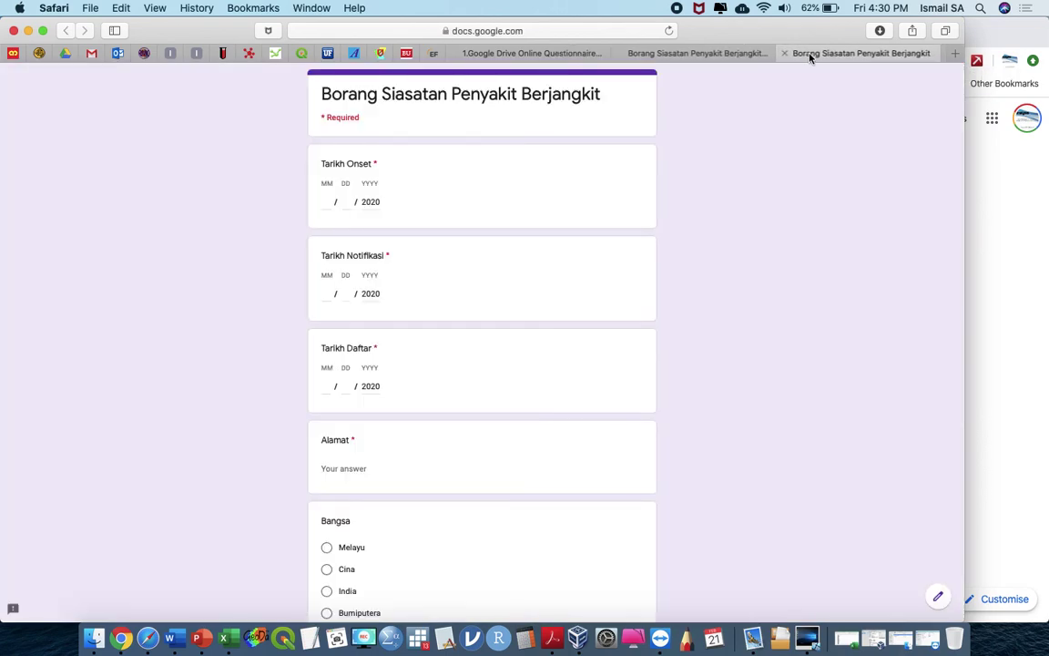